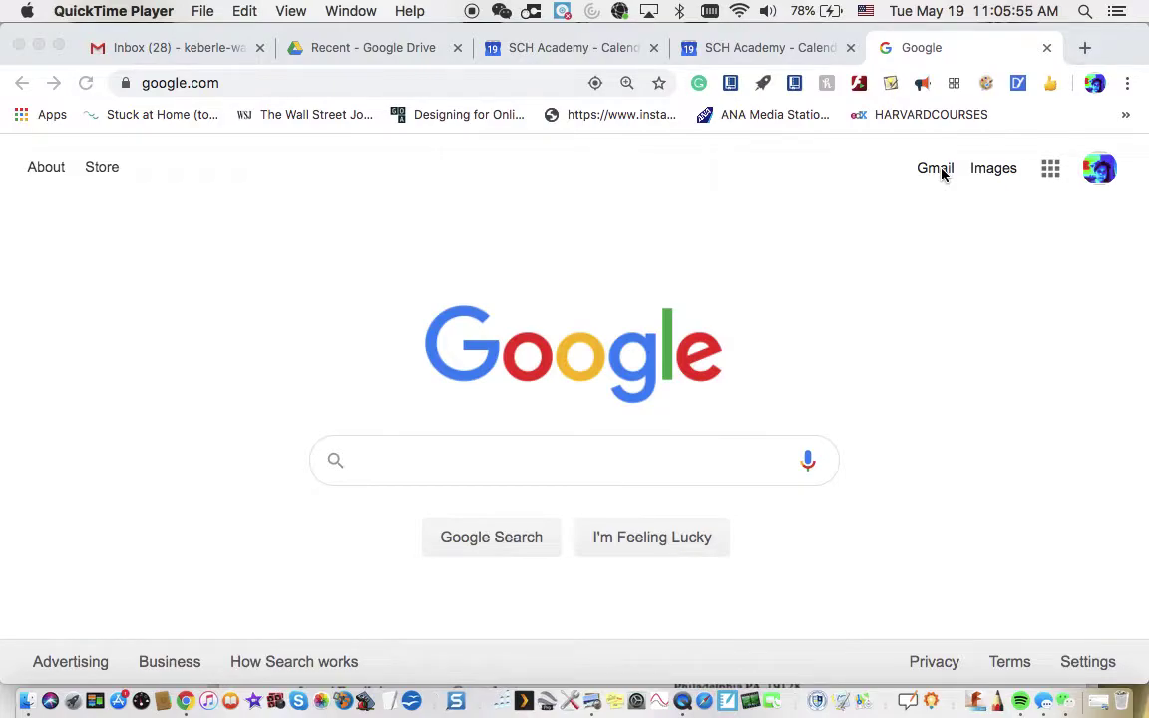
Bring the Chrome browser showing the signed-in Google home page to the front.
{"action": "key", "text": "super+Tab"}
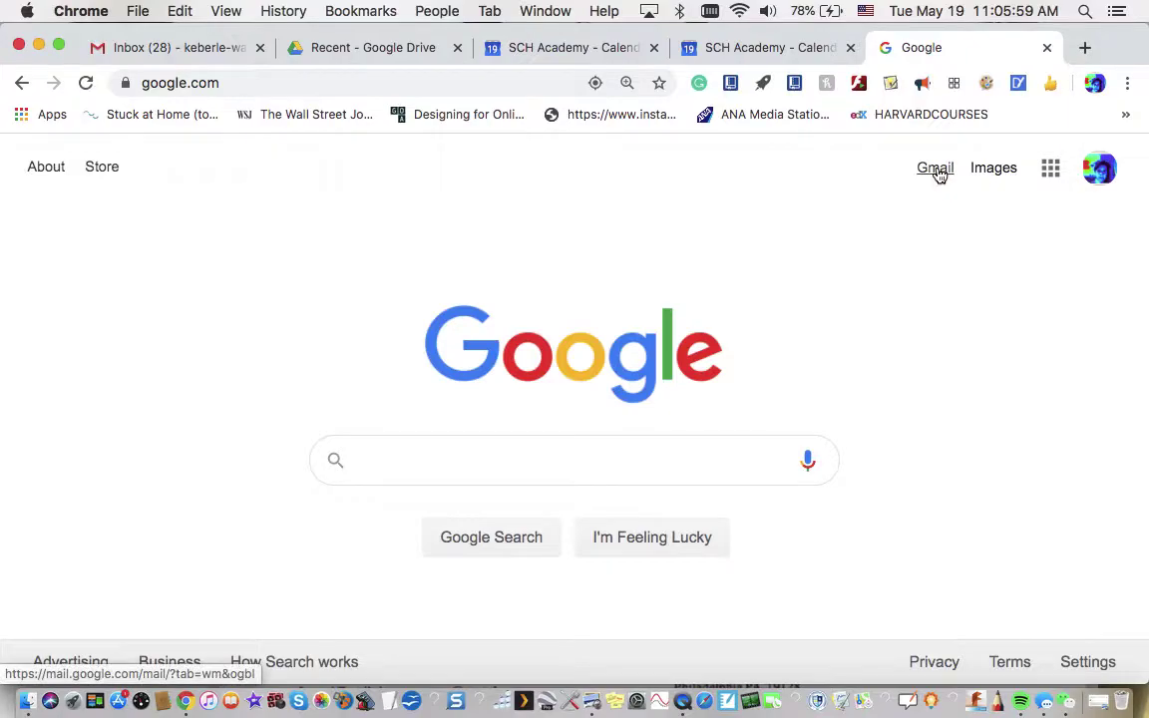
Open Gmail and look through the 33-message inbox, including the St Tim's graduation invitation.
{"action": "left_click", "coordinate": [938, 172]}
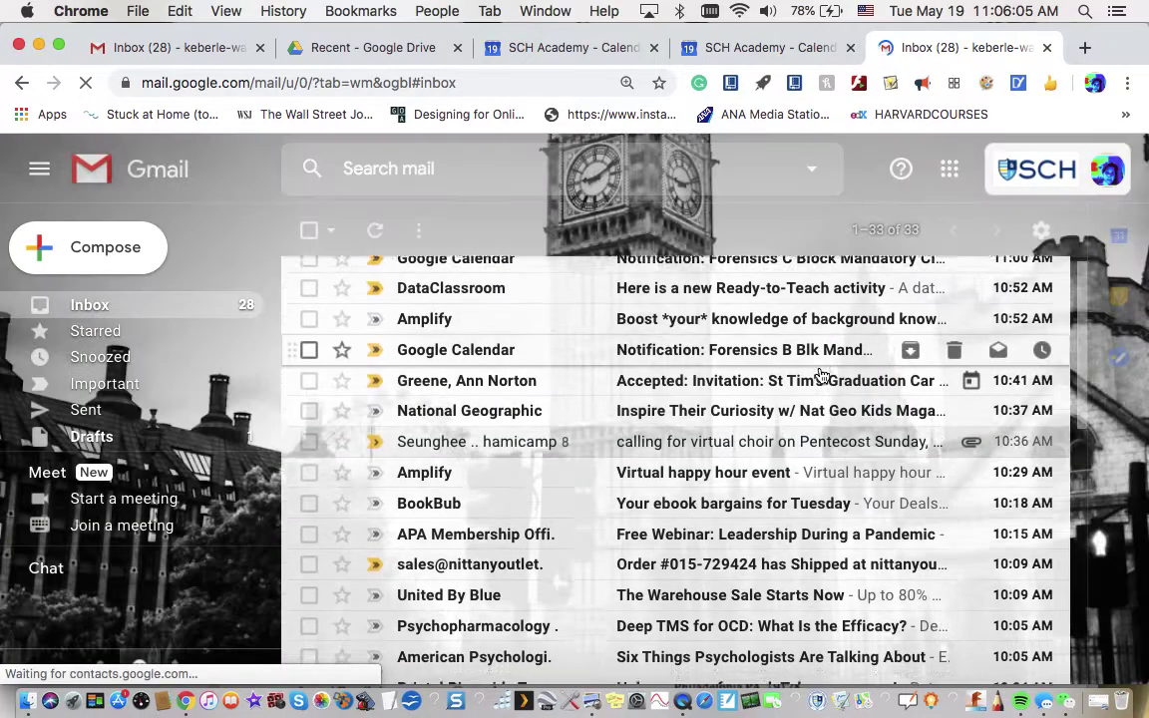
{"action": "scroll", "coordinate": [820, 374], "scroll_direction": "down", "scroll_amount": 6}
{"action": "scroll", "coordinate": [820, 374], "scroll_direction": "down", "scroll_amount": 2}
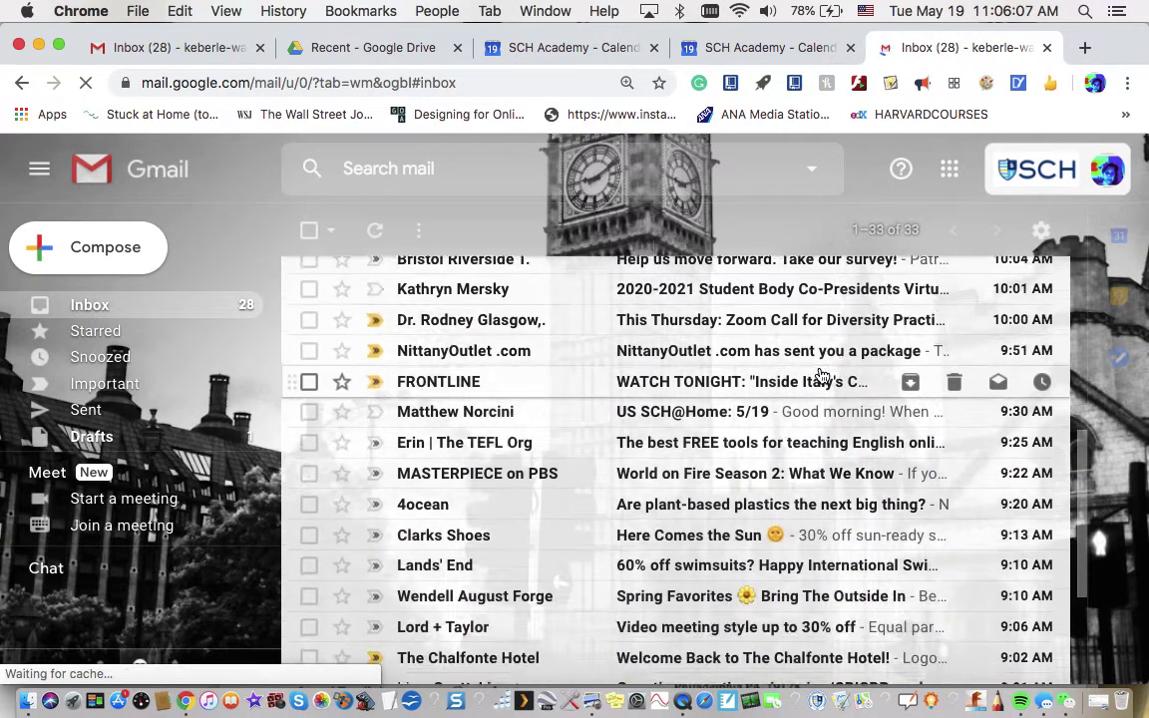
{"action": "scroll", "coordinate": [819, 374], "scroll_direction": "down", "scroll_amount": 3}
{"action": "scroll", "coordinate": [819, 374], "scroll_direction": "up", "scroll_amount": 3}
{"action": "scroll", "coordinate": [820, 374], "scroll_direction": "up", "scroll_amount": 2}
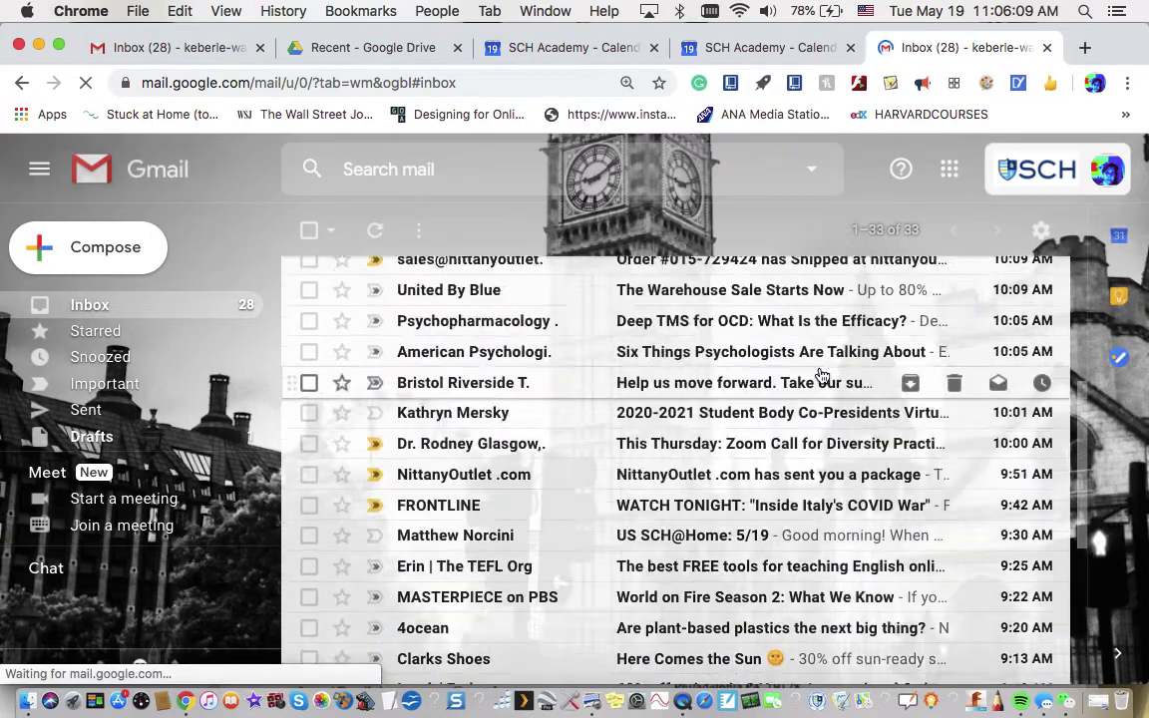
{"action": "scroll", "coordinate": [820, 374], "scroll_direction": "up", "scroll_amount": 4}
{"action": "scroll", "coordinate": [820, 374], "scroll_direction": "down", "scroll_amount": 6}
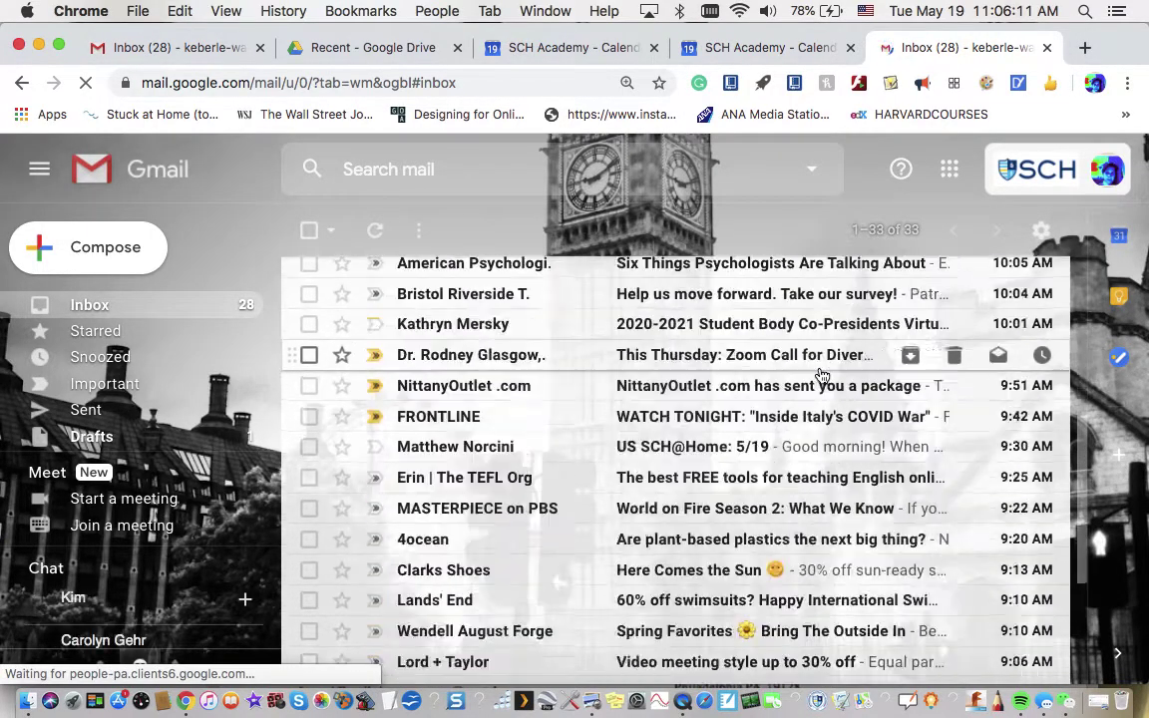
{"action": "scroll", "coordinate": [820, 374], "scroll_direction": "up", "scroll_amount": 1}
{"action": "scroll", "coordinate": [820, 374], "scroll_direction": "up", "scroll_amount": 6}
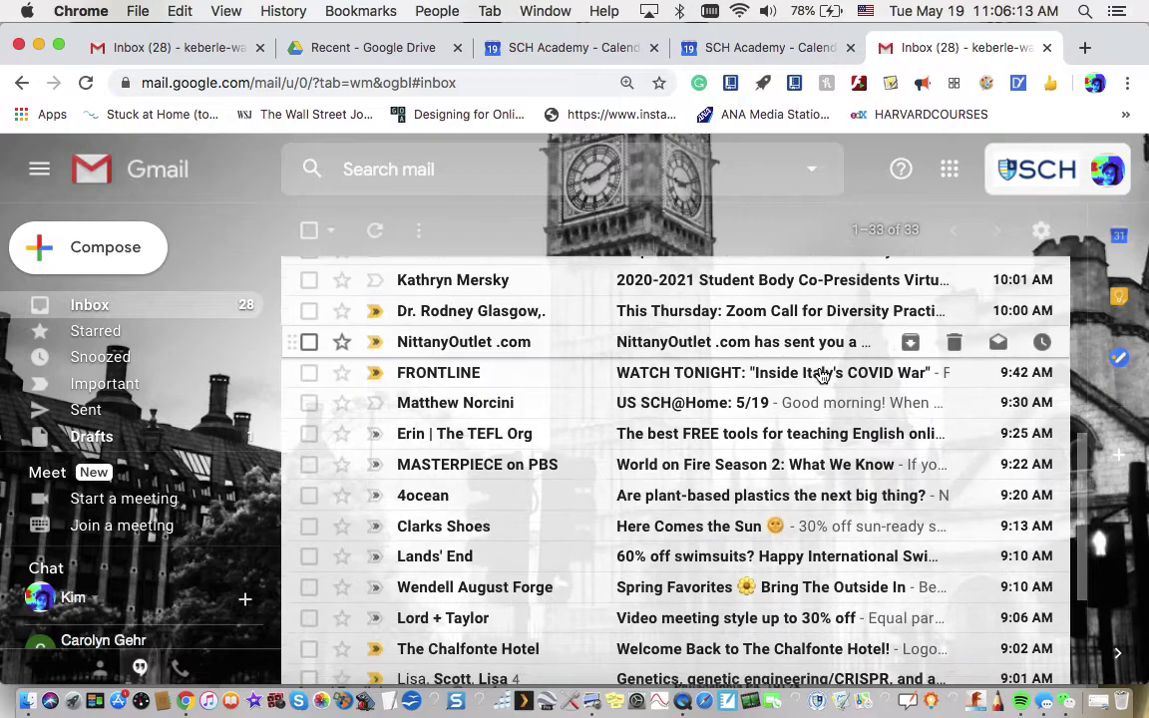
{"action": "scroll", "coordinate": [819, 374], "scroll_direction": "up", "scroll_amount": 1}
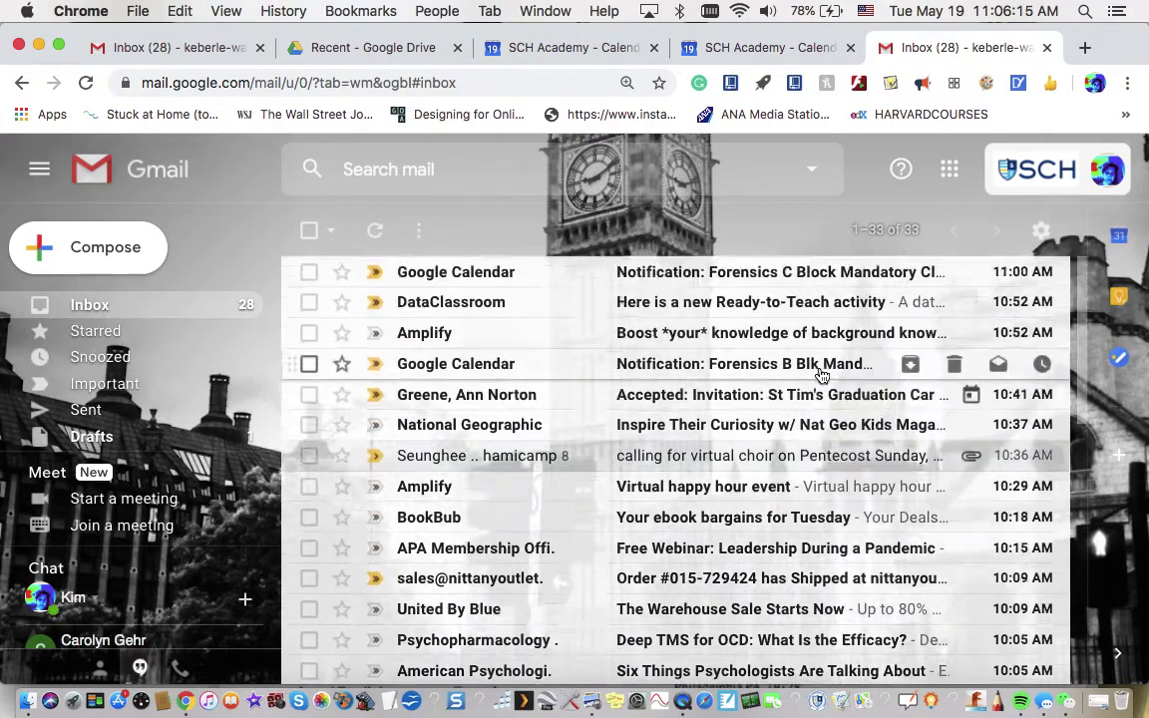
{"action": "scroll", "coordinate": [820, 374], "scroll_direction": "down", "scroll_amount": 3}
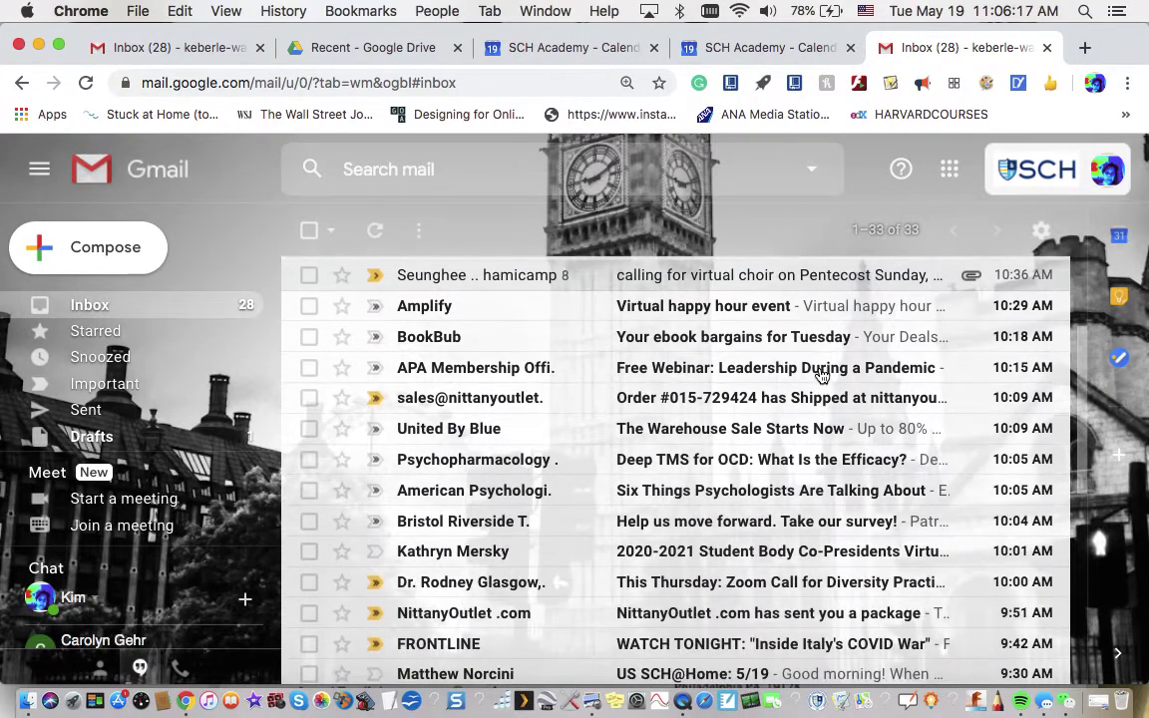
{"action": "scroll", "coordinate": [820, 374], "scroll_direction": "up", "scroll_amount": 1}
{"action": "scroll", "coordinate": [820, 374], "scroll_direction": "down", "scroll_amount": 1}
{"action": "scroll", "coordinate": [820, 374], "scroll_direction": "up", "scroll_amount": 1}
{"action": "scroll", "coordinate": [820, 374], "scroll_direction": "down", "scroll_amount": 2}
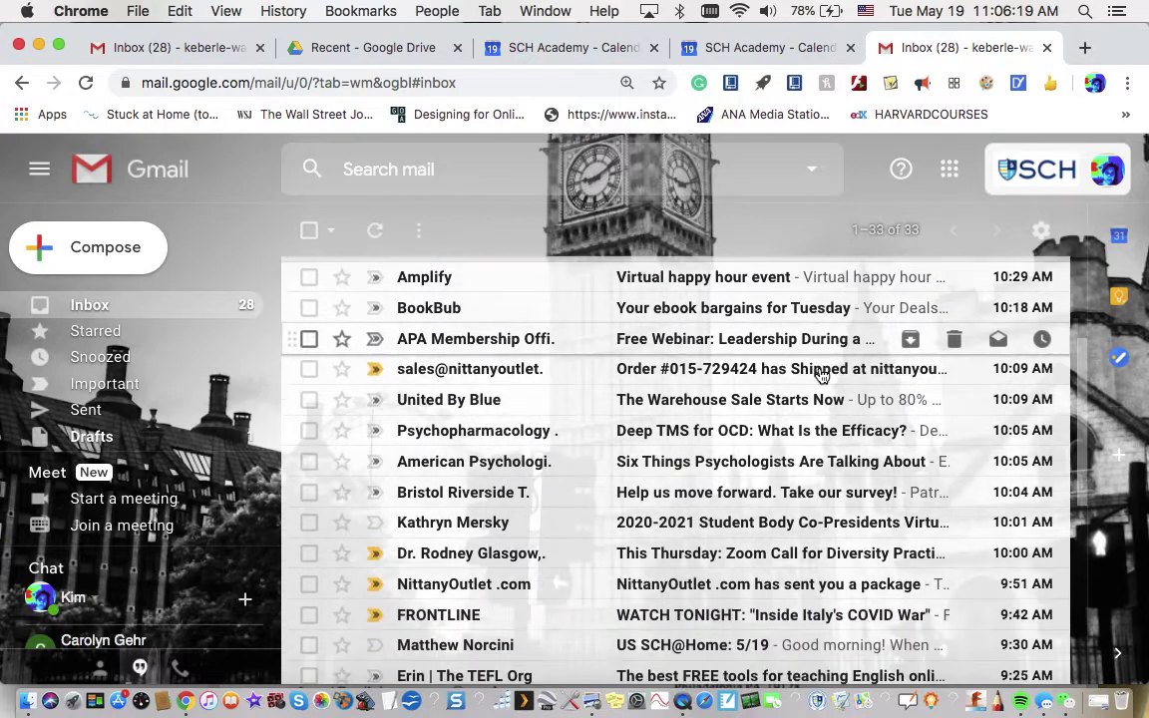
{"action": "scroll", "coordinate": [820, 374], "scroll_direction": "up", "scroll_amount": 1}
{"action": "scroll", "coordinate": [820, 374], "scroll_direction": "up", "scroll_amount": 1}
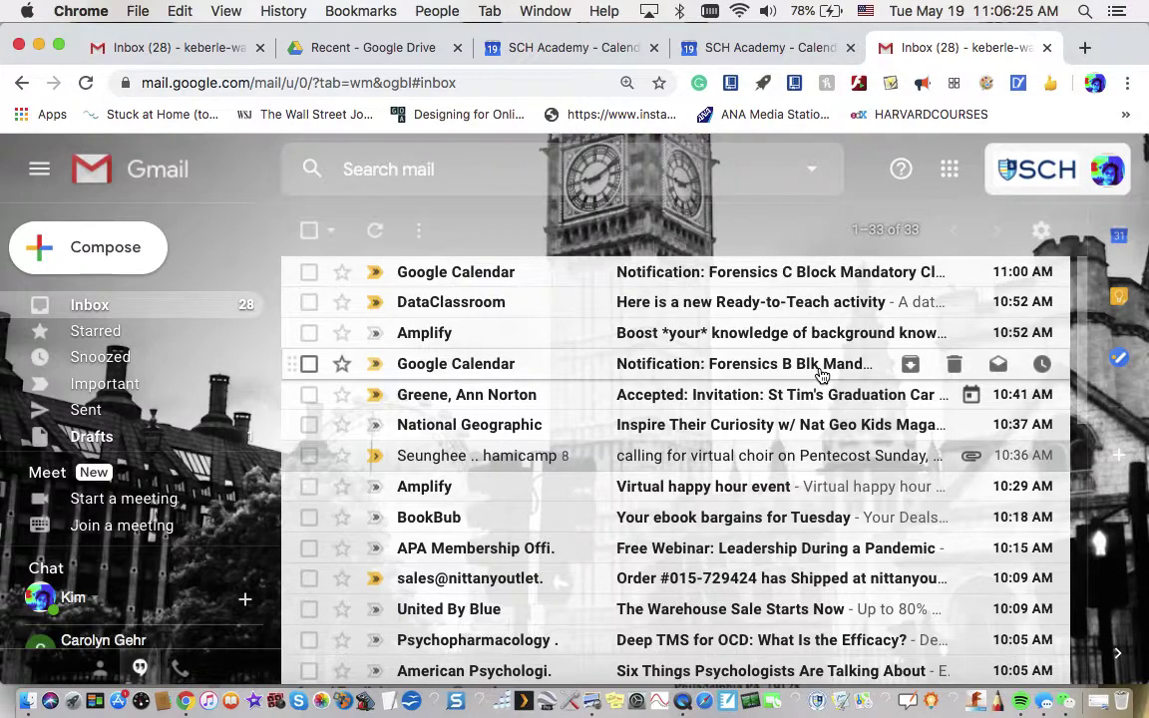
{"action": "scroll", "coordinate": [820, 374], "scroll_direction": "down", "scroll_amount": 2}
{"action": "scroll", "coordinate": [819, 374], "scroll_direction": "up", "scroll_amount": 2}
{"action": "scroll", "coordinate": [820, 374], "scroll_direction": "down", "scroll_amount": 10}
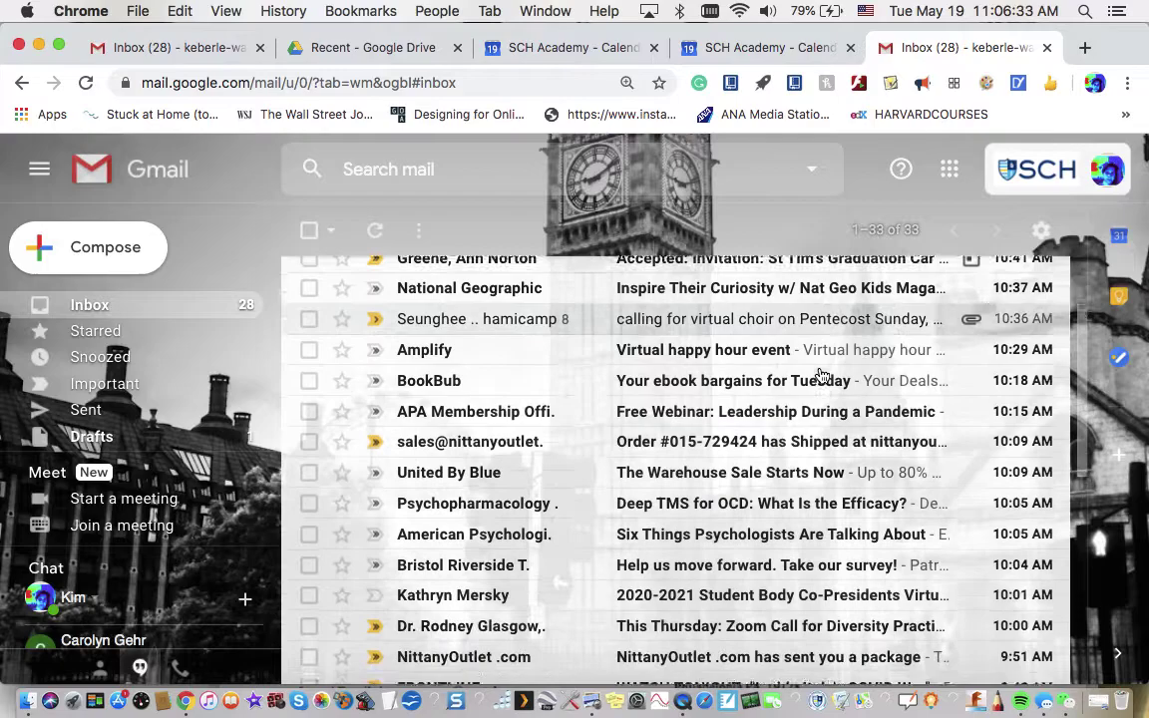
{"action": "scroll", "coordinate": [820, 374], "scroll_direction": "down", "scroll_amount": 2}
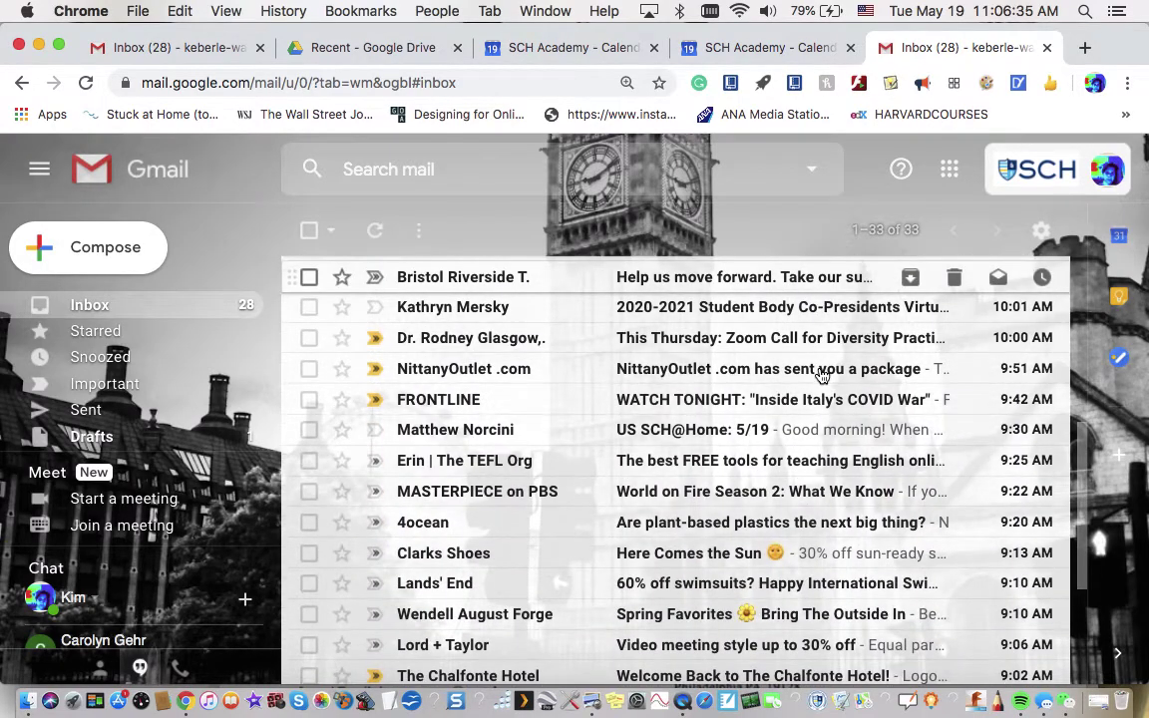
{"action": "scroll", "coordinate": [820, 374], "scroll_direction": "down", "scroll_amount": 2}
{"action": "scroll", "coordinate": [820, 374], "scroll_direction": "up", "scroll_amount": 5}
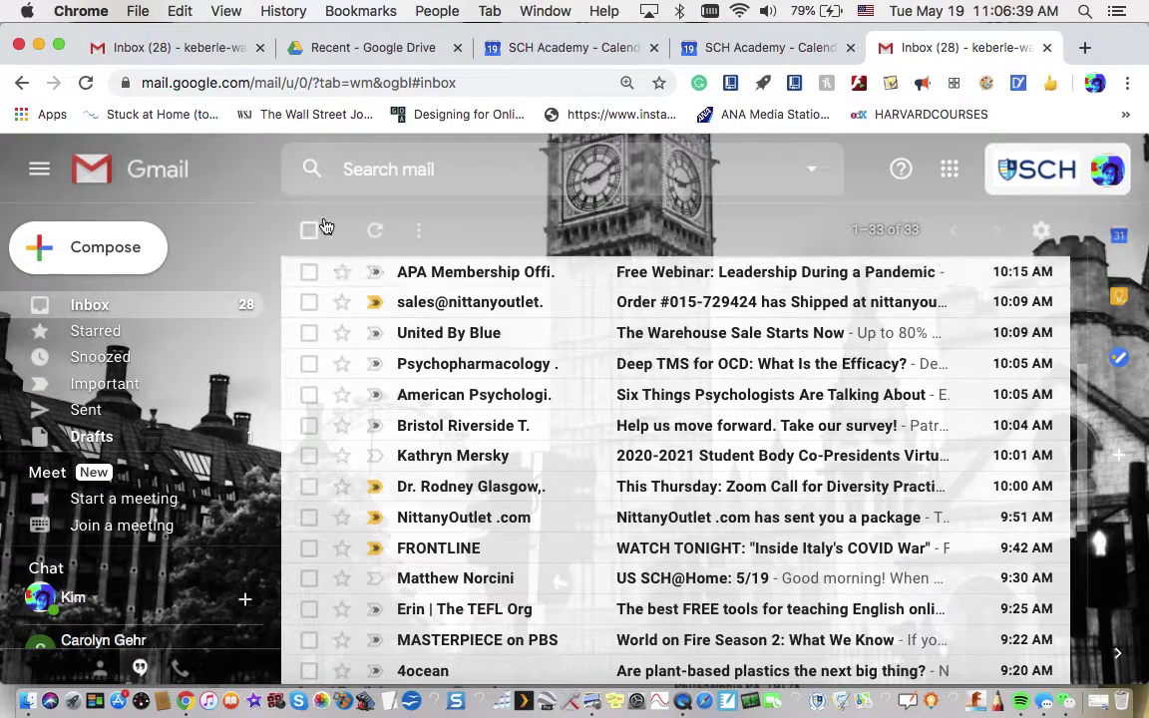
Under the SAINTTIMOTHYS label, open the 'St. Timothy's Update: Monday Edition' email from May 18.
{"action": "scroll", "coordinate": [192, 321], "scroll_direction": "down", "scroll_amount": 7}
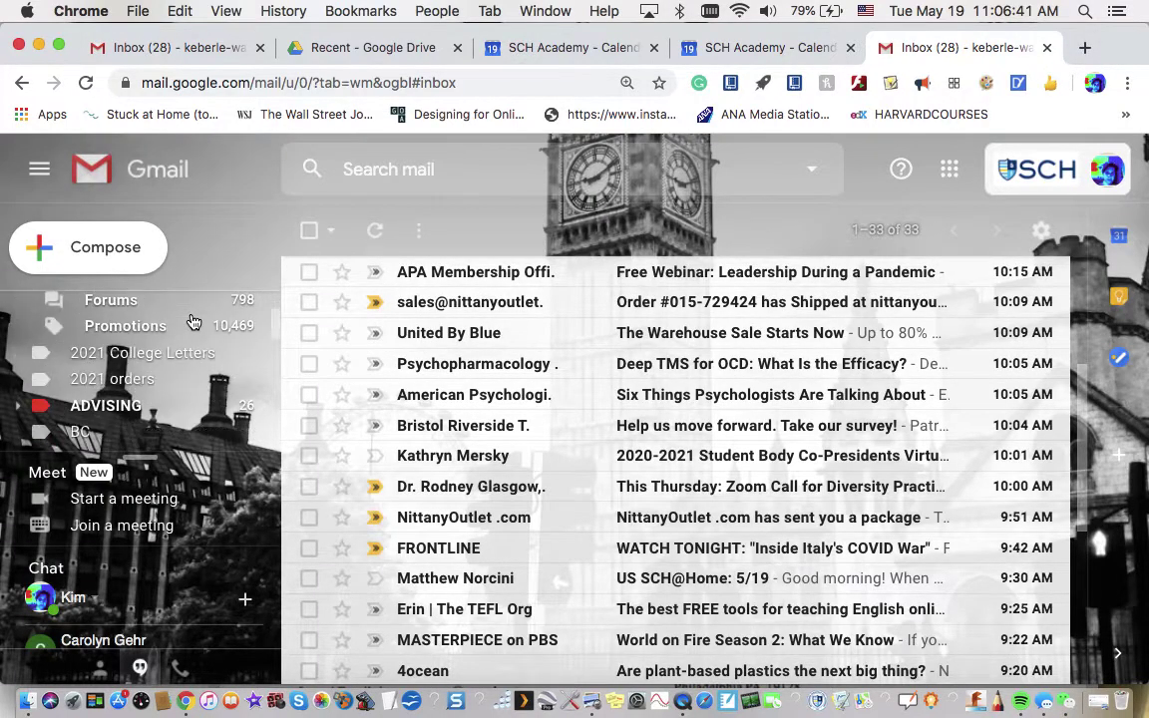
{"action": "scroll", "coordinate": [192, 321], "scroll_direction": "down", "scroll_amount": 8}
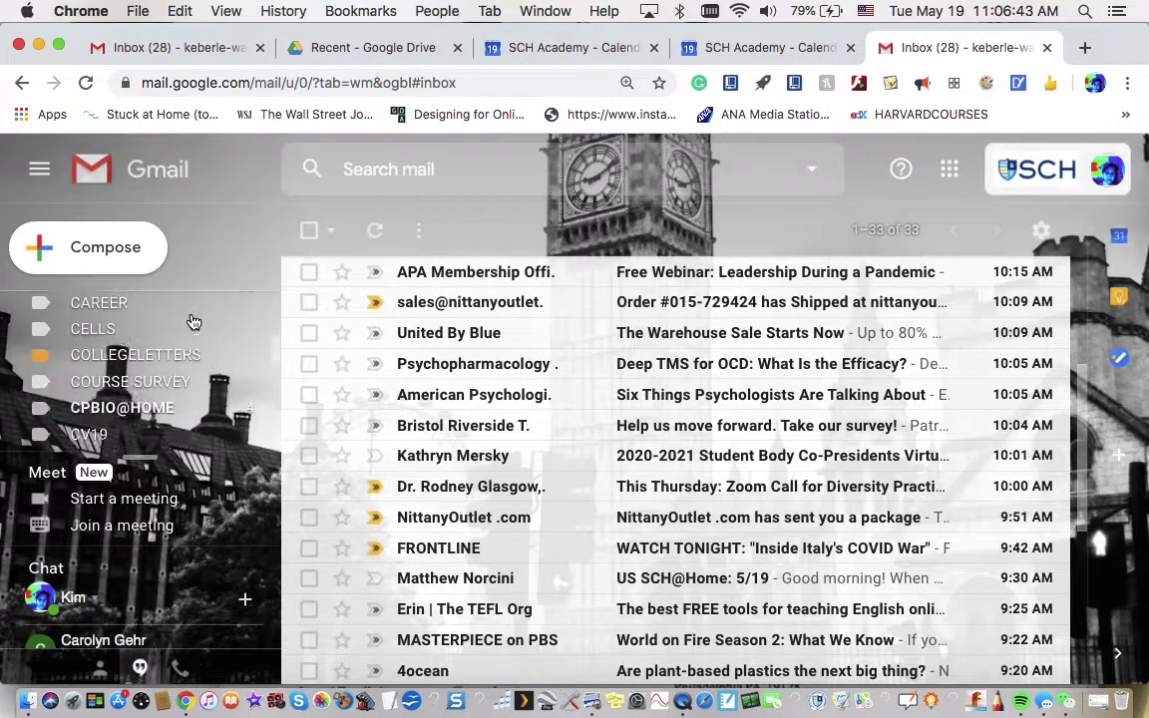
{"action": "scroll", "coordinate": [192, 321], "scroll_direction": "down", "scroll_amount": 10}
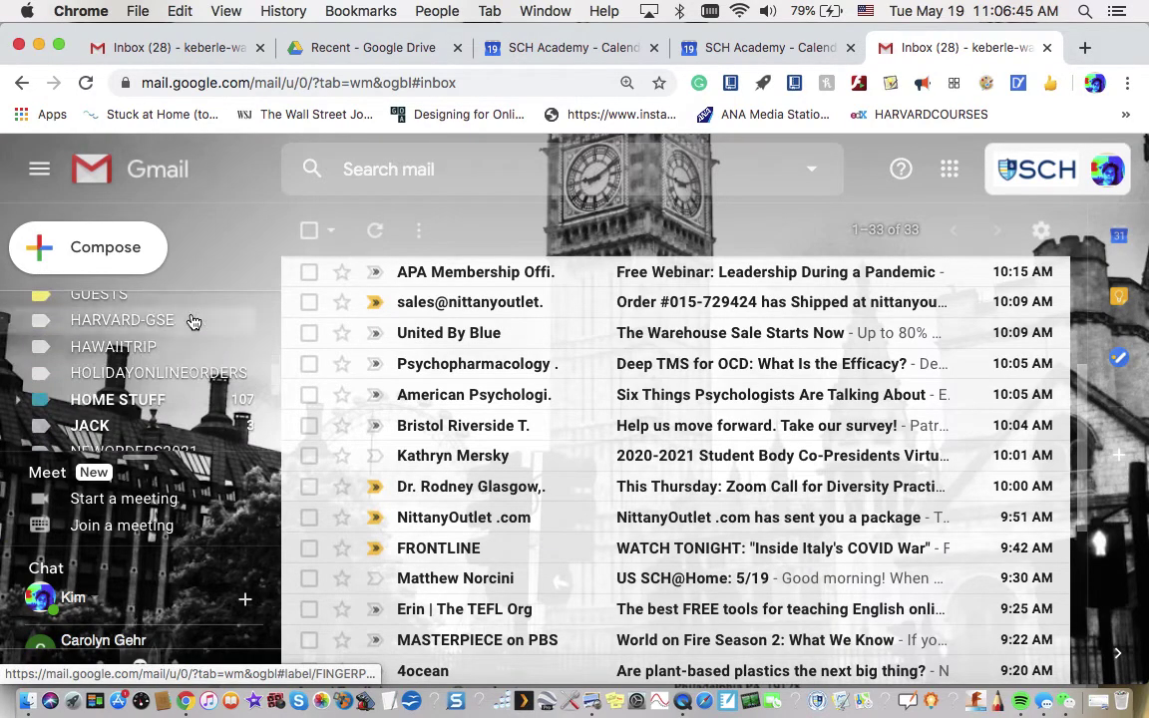
{"action": "scroll", "coordinate": [192, 321], "scroll_direction": "down", "scroll_amount": 10}
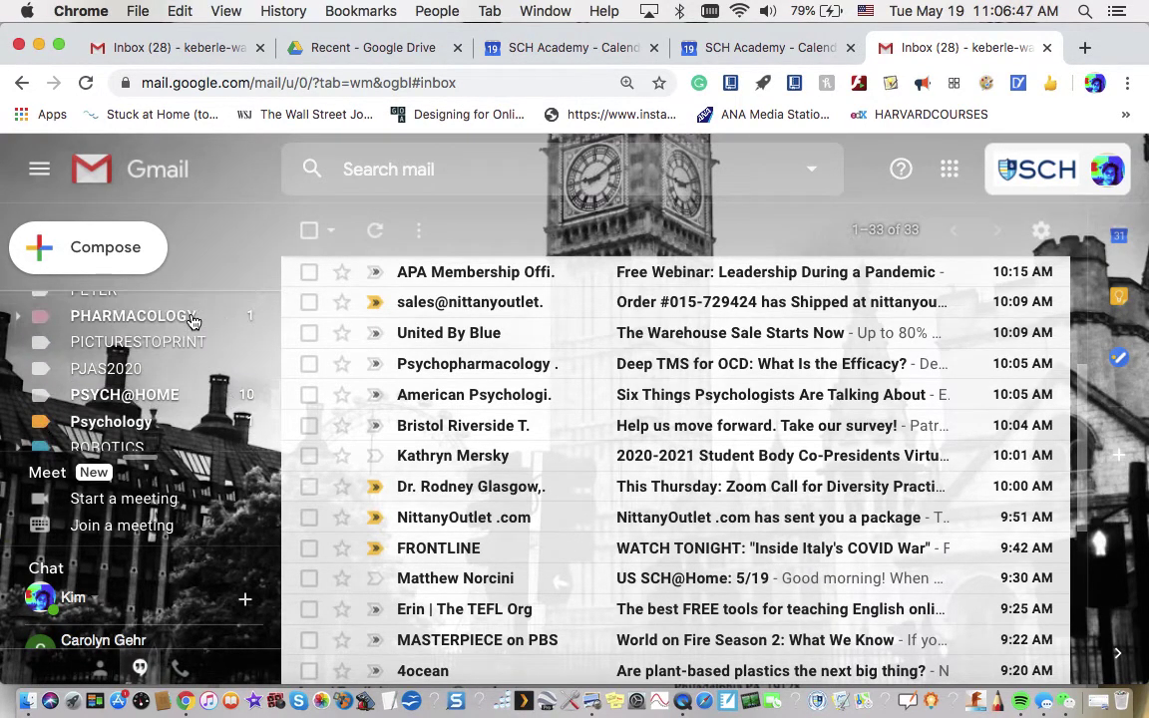
{"action": "scroll", "coordinate": [192, 322], "scroll_direction": "down", "scroll_amount": 3}
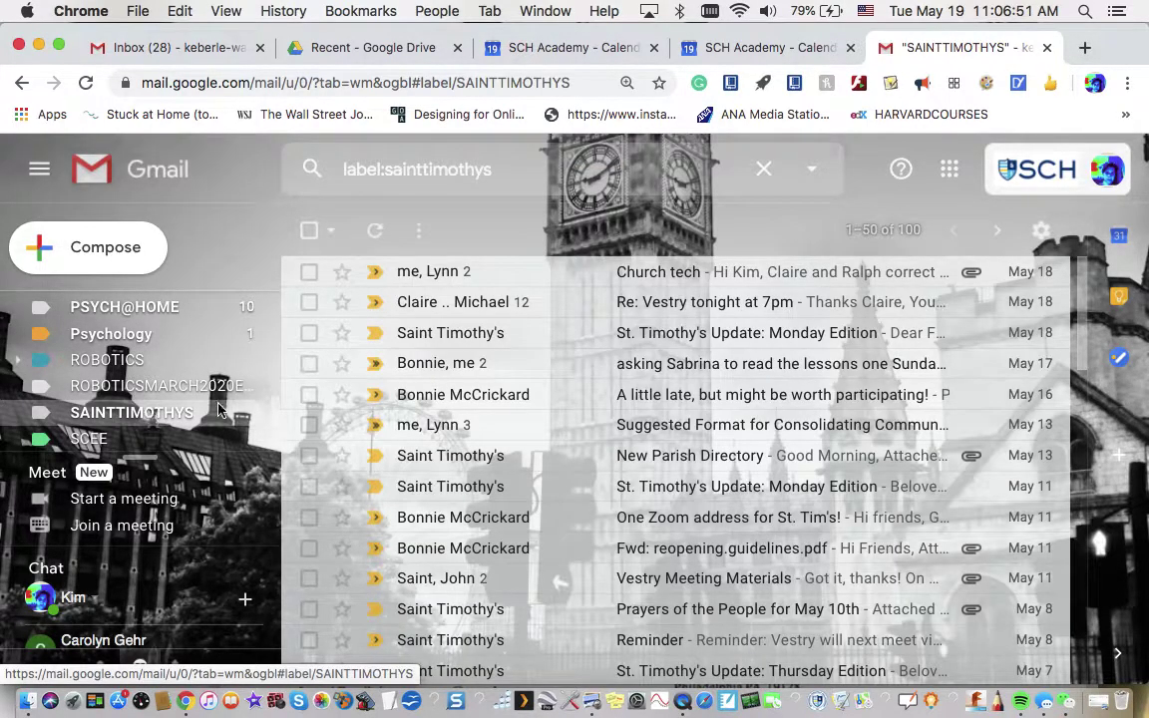
{"action": "left_click", "coordinate": [667, 344]}
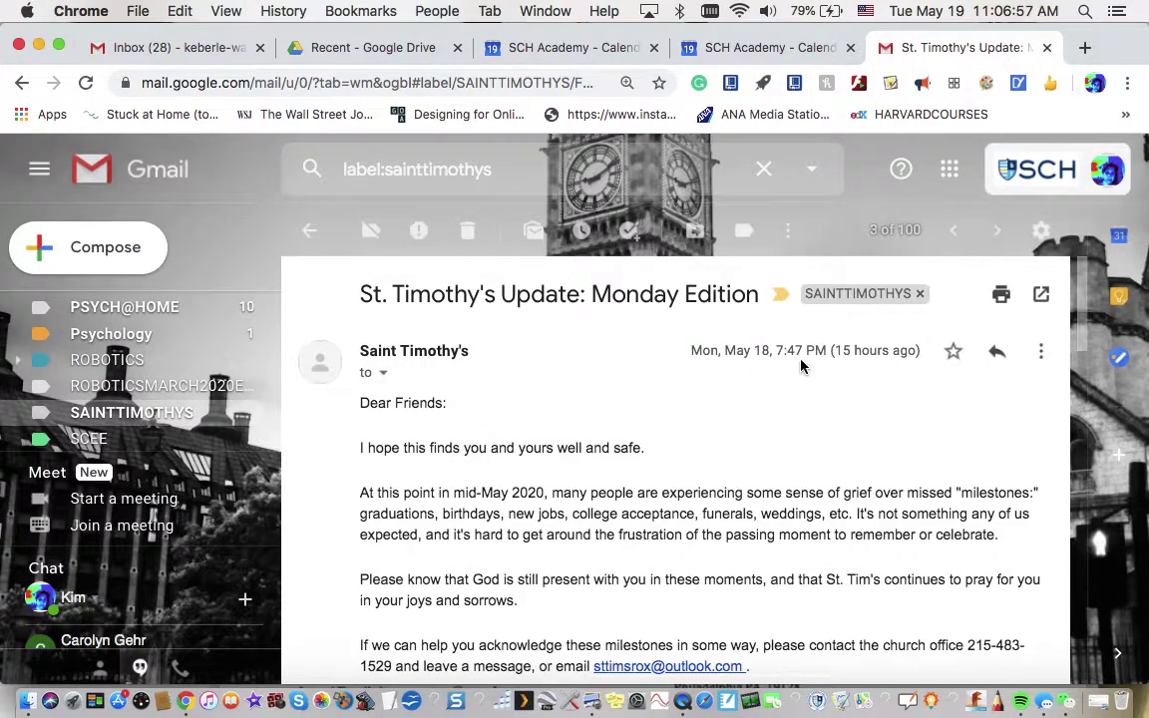
{"action": "scroll", "coordinate": [809, 419], "scroll_direction": "down", "scroll_amount": 2}
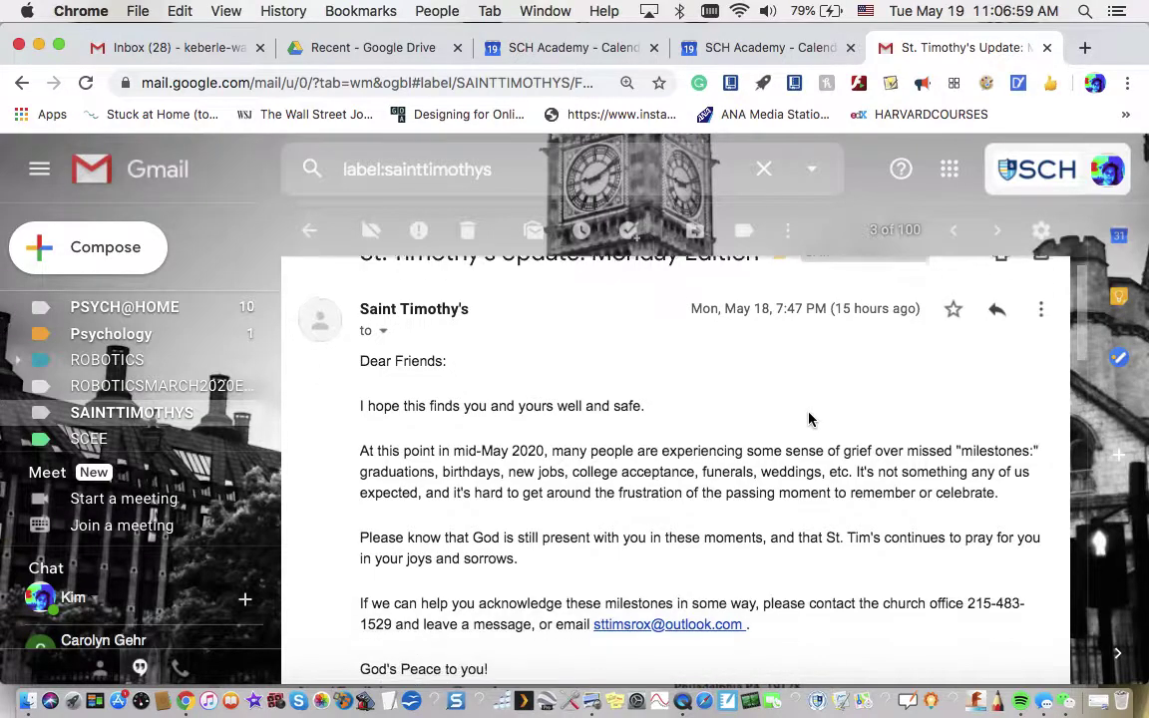
{"action": "scroll", "coordinate": [809, 412], "scroll_direction": "up", "scroll_amount": 1}
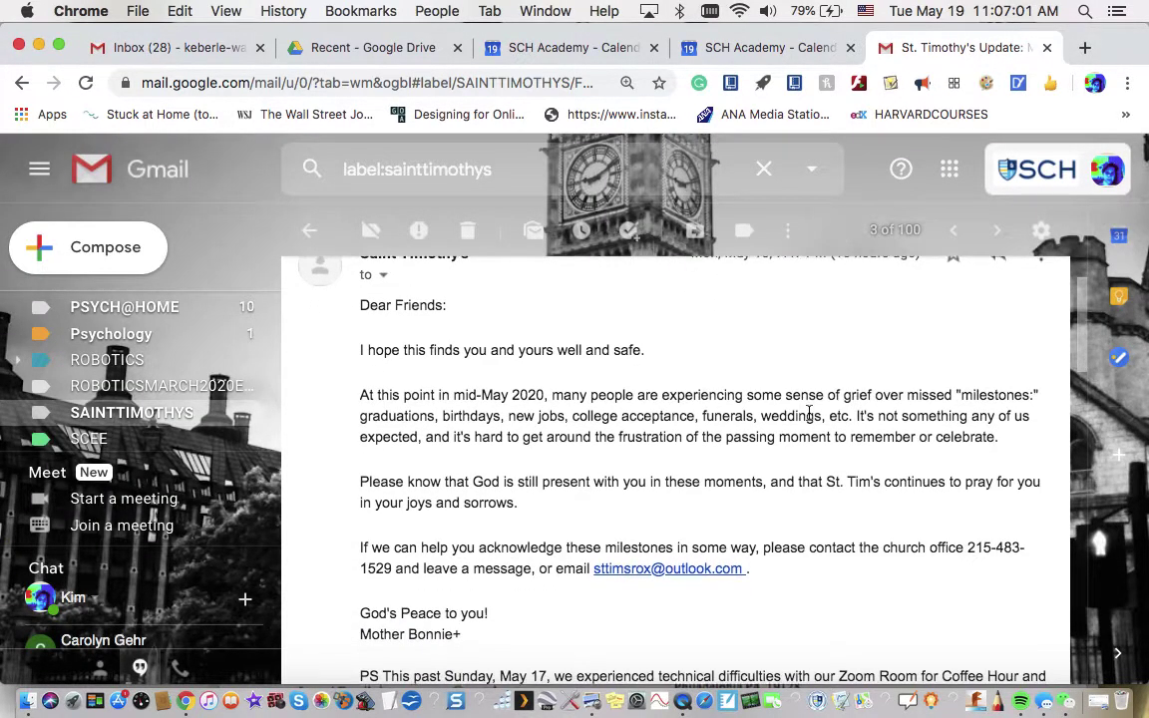
{"action": "scroll", "coordinate": [809, 412], "scroll_direction": "down", "scroll_amount": 4}
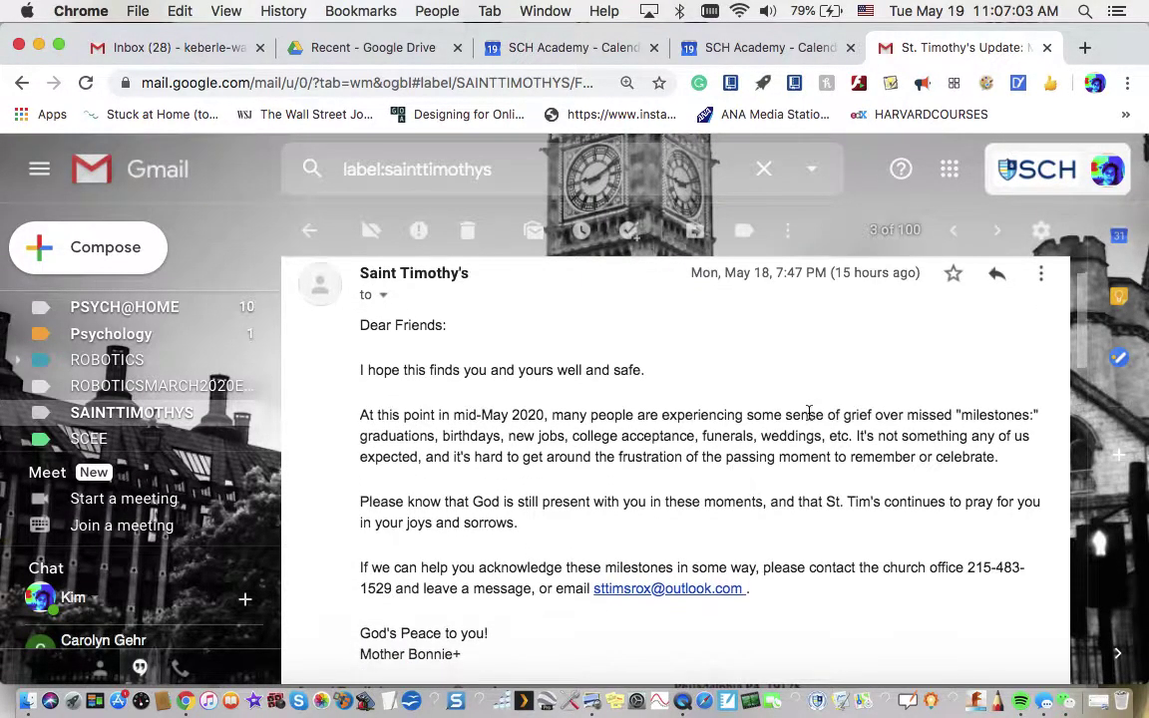
{"action": "scroll", "coordinate": [809, 419], "scroll_direction": "down", "scroll_amount": 8}
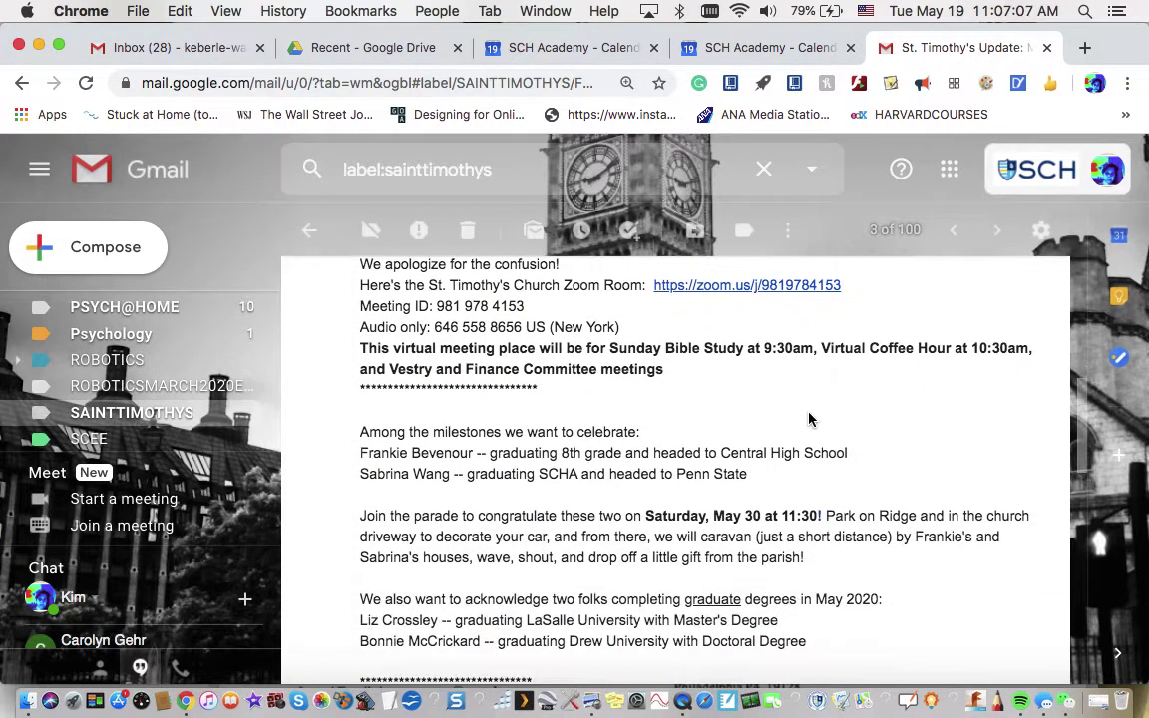
{"action": "scroll", "coordinate": [809, 419], "scroll_direction": "down", "scroll_amount": 6}
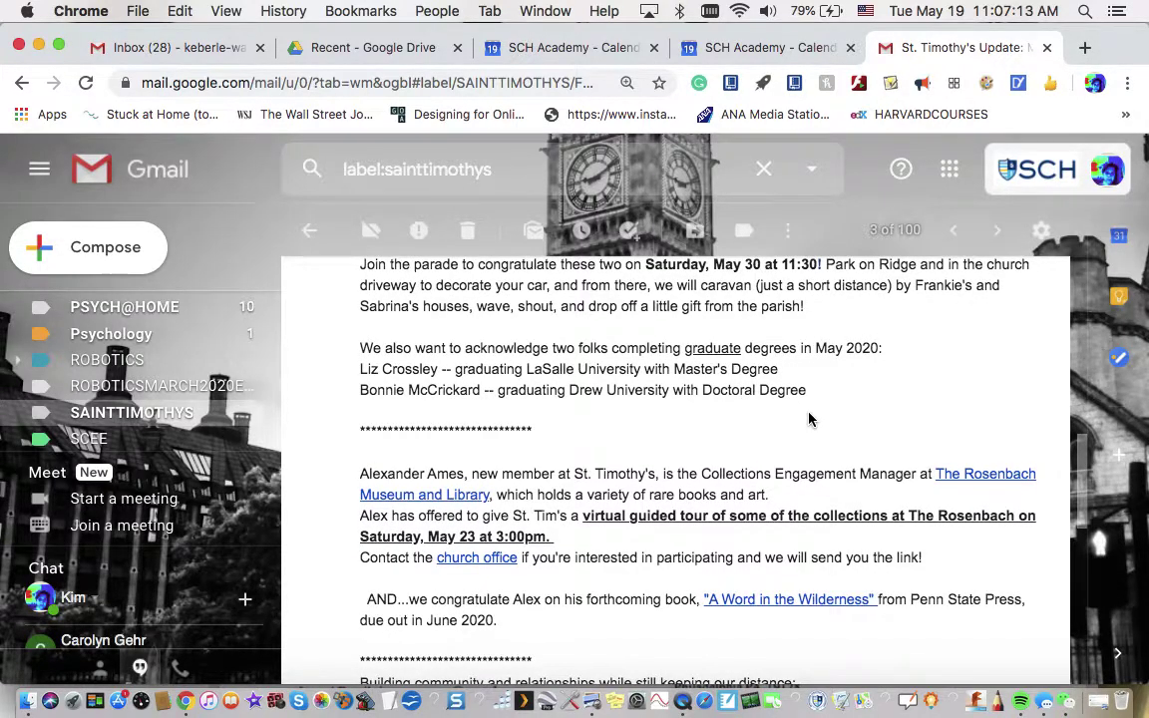
{"action": "scroll", "coordinate": [809, 419], "scroll_direction": "up", "scroll_amount": 3}
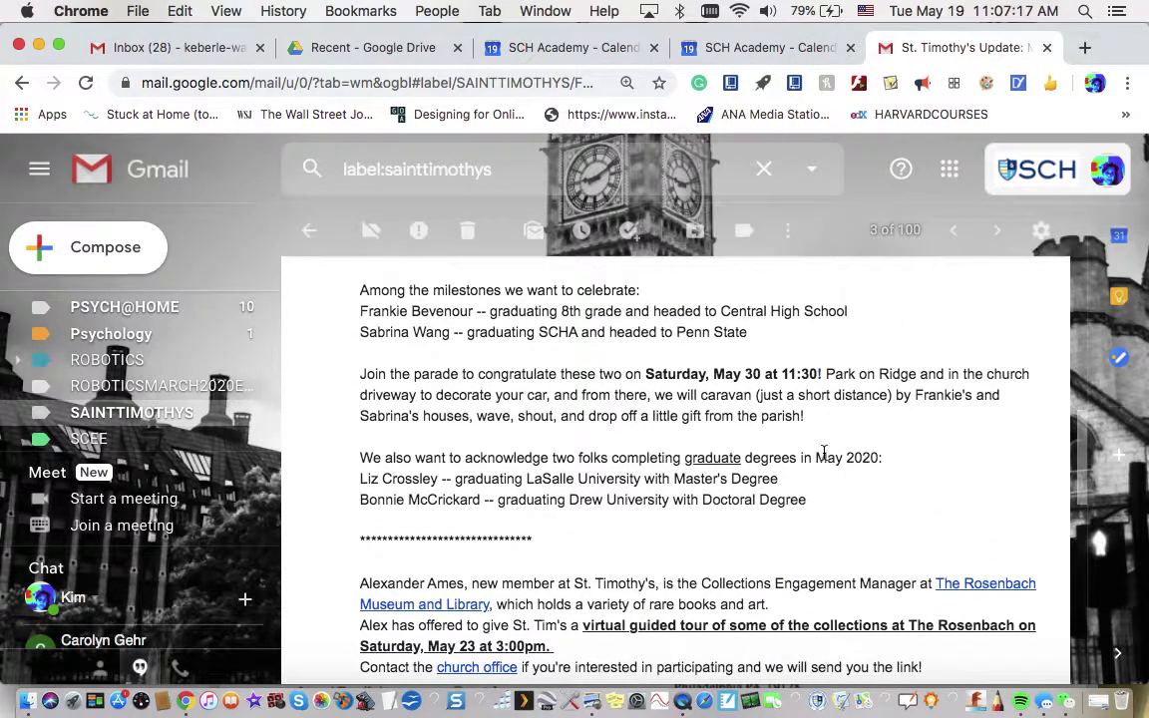
{"action": "scroll", "coordinate": [822, 455], "scroll_direction": "up", "scroll_amount": 5}
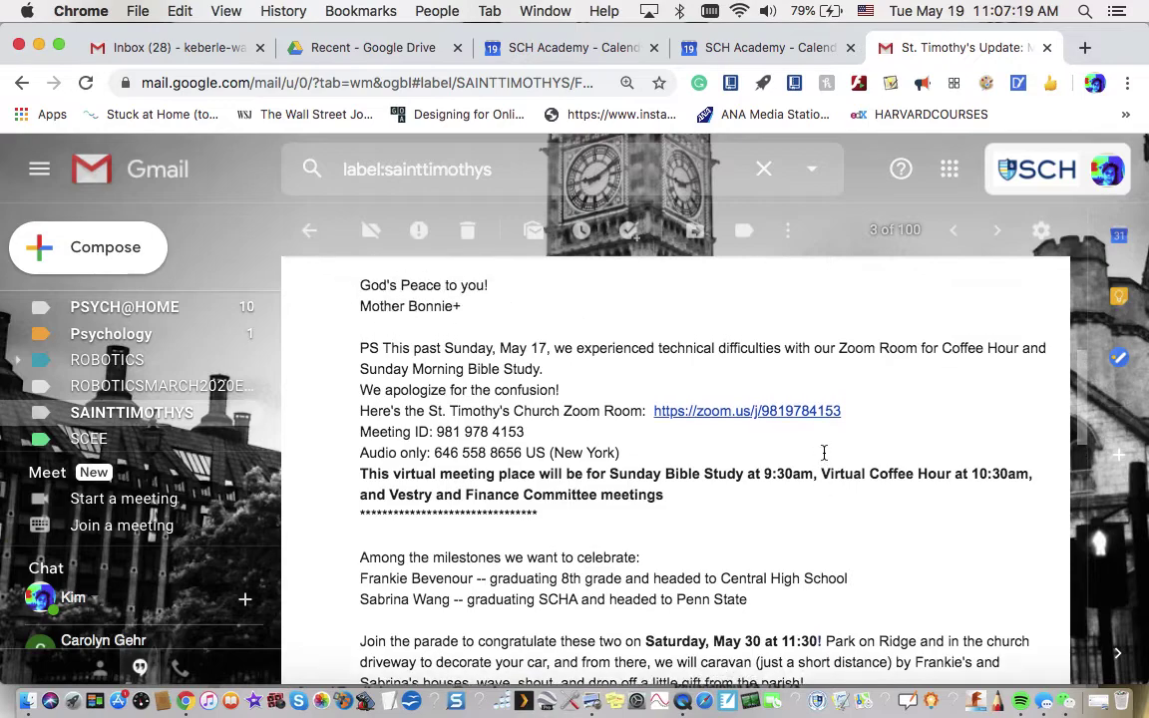
{"action": "left_click_drag", "start_coordinate": [359, 348], "coordinate": [667, 495]}
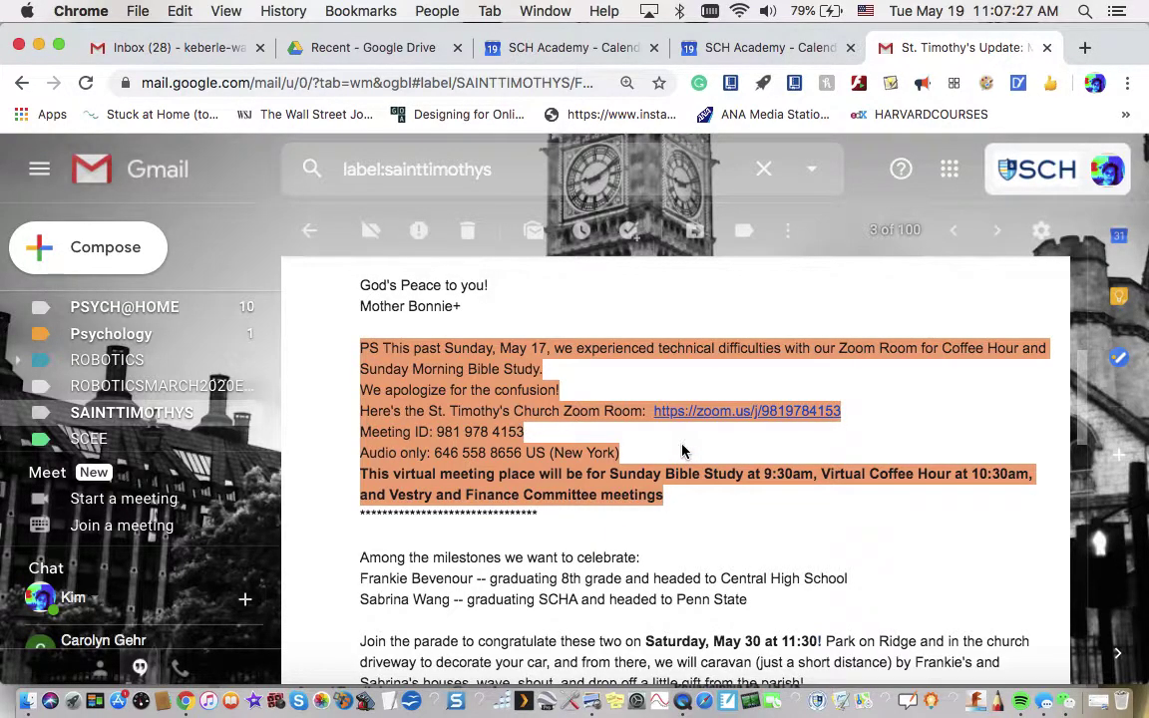
{"action": "left_click", "coordinate": [685, 451]}
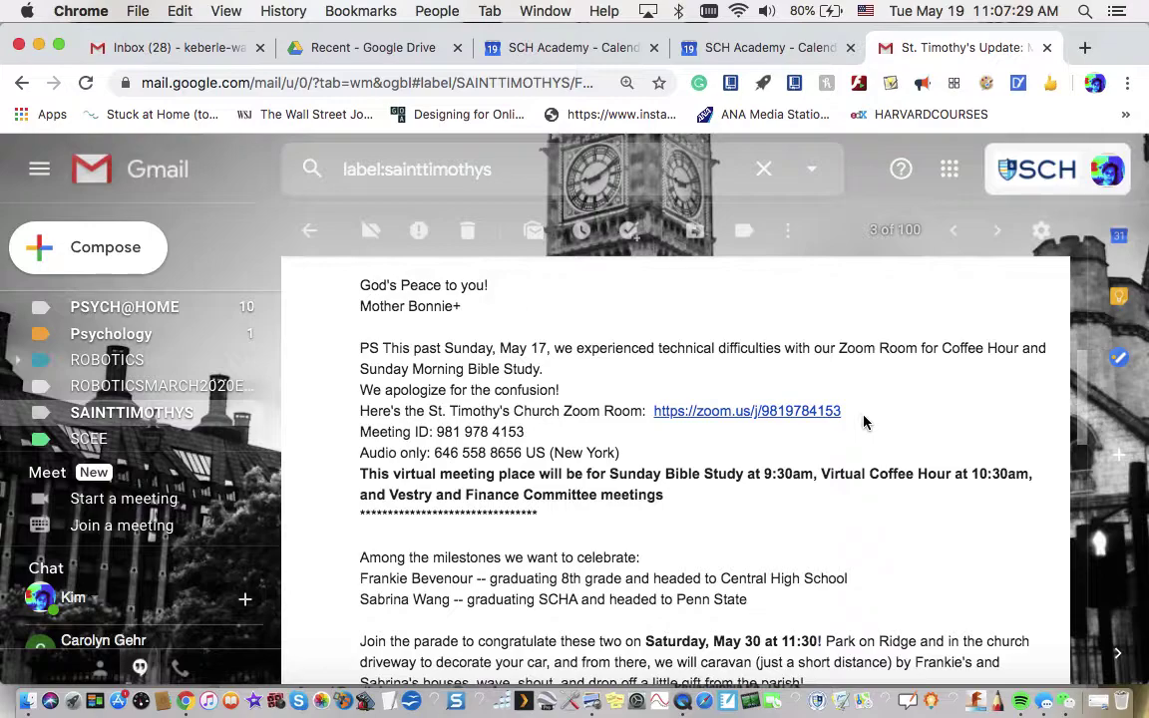
{"action": "left_click_drag", "start_coordinate": [662, 459], "coordinate": [354, 411]}
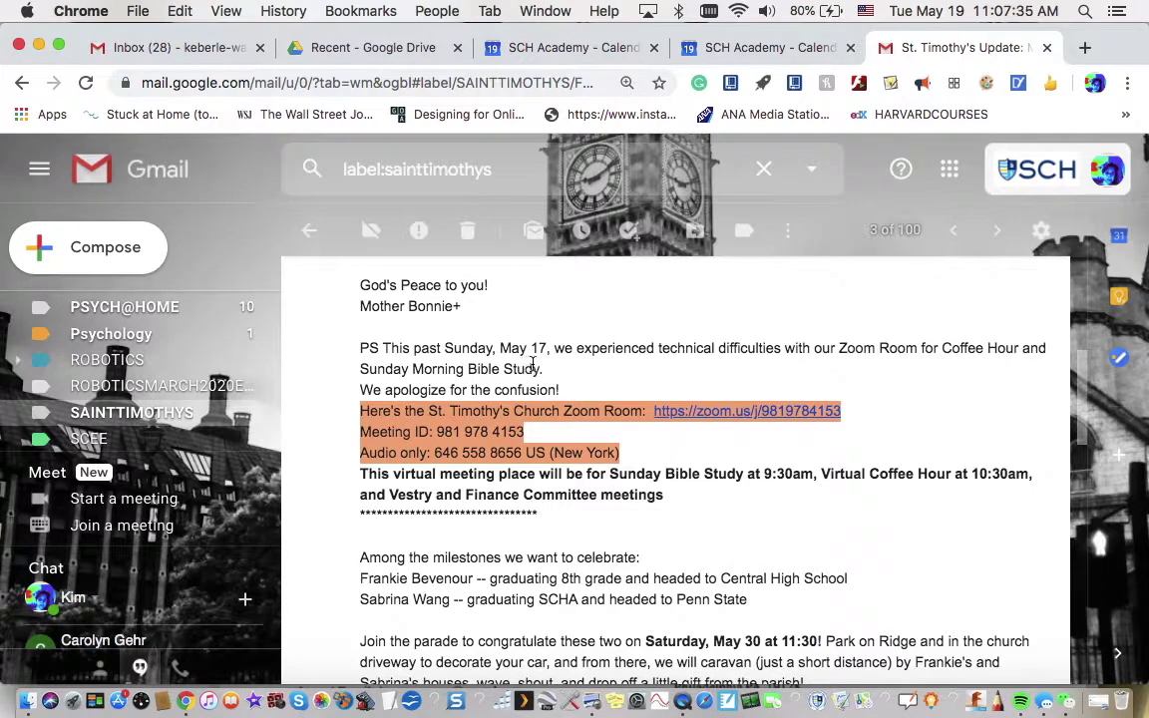
{"action": "left_click", "coordinate": [699, 513]}
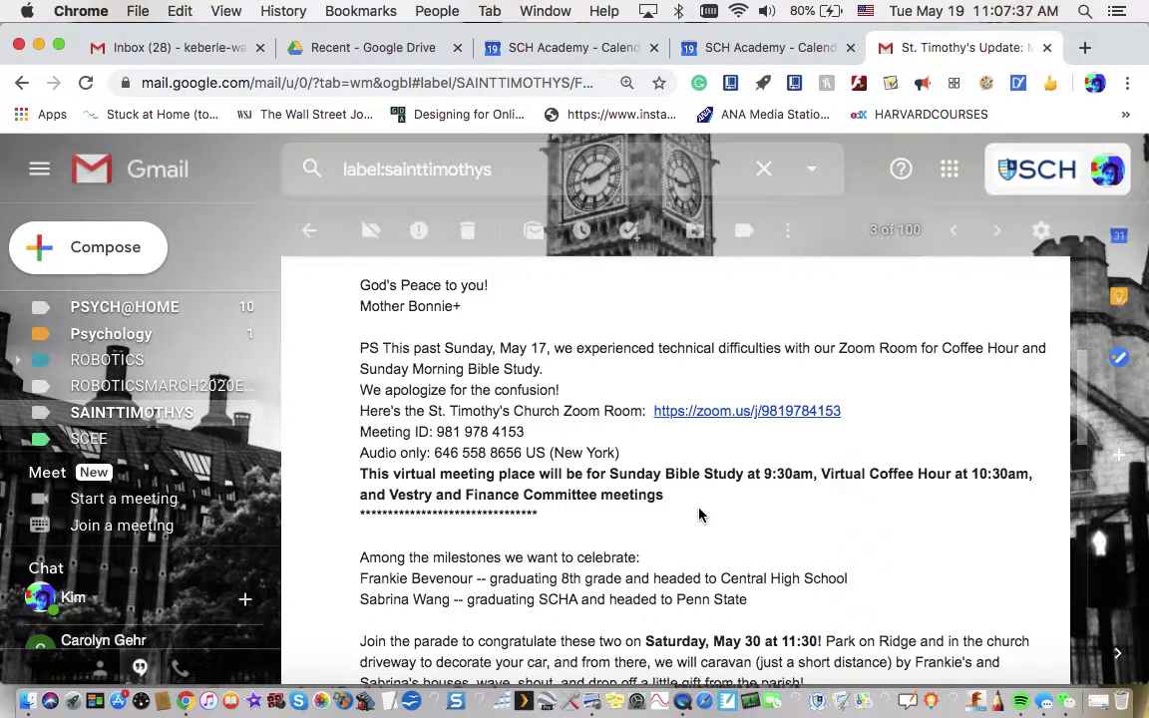
{"action": "scroll", "coordinate": [699, 513], "scroll_direction": "down", "scroll_amount": 5}
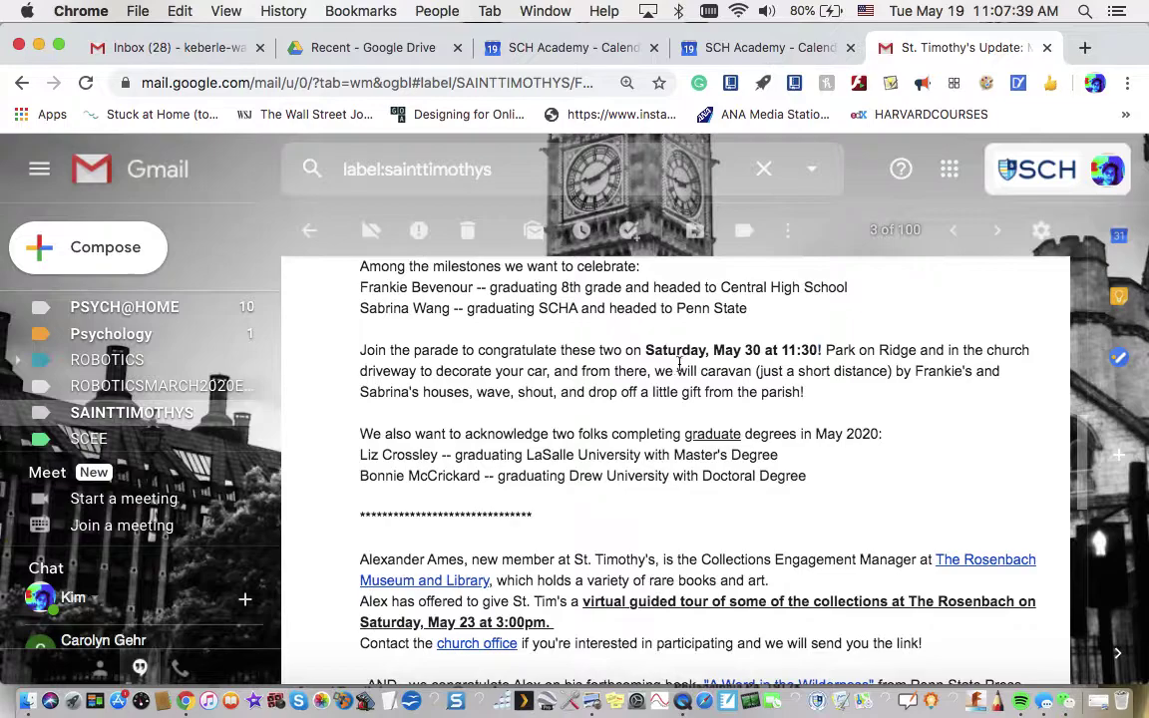
{"action": "scroll", "coordinate": [829, 413], "scroll_direction": "up", "scroll_amount": 1}
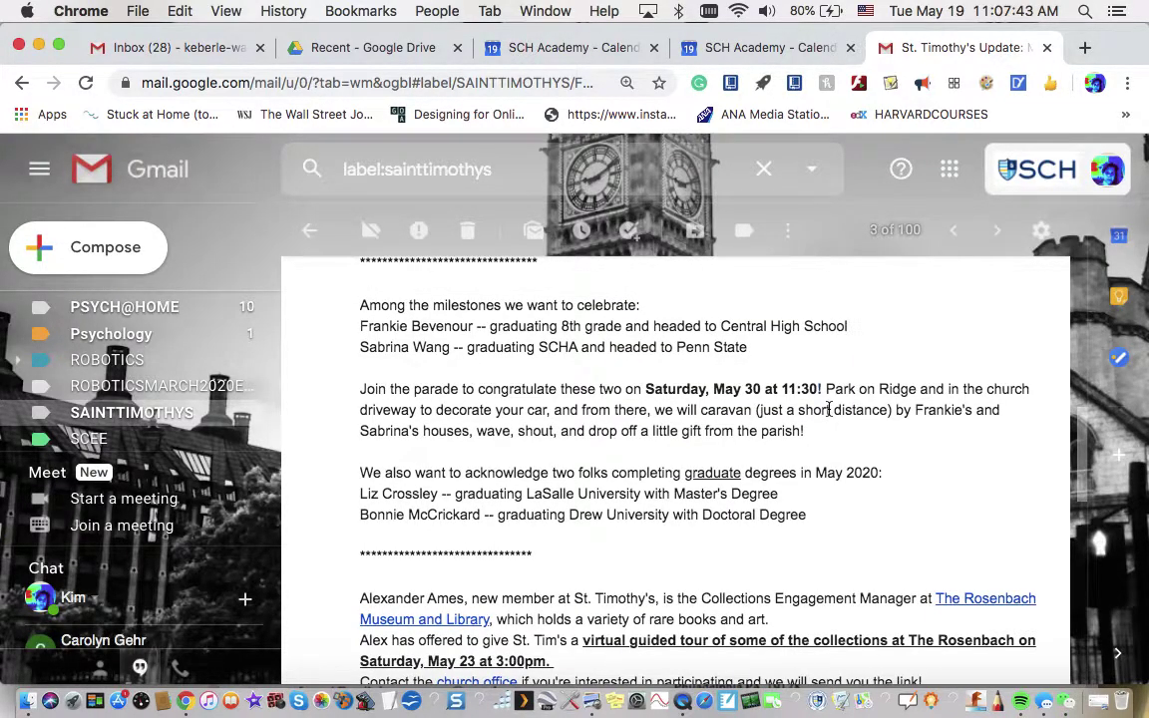
{"action": "scroll", "coordinate": [829, 409], "scroll_direction": "down", "scroll_amount": 6}
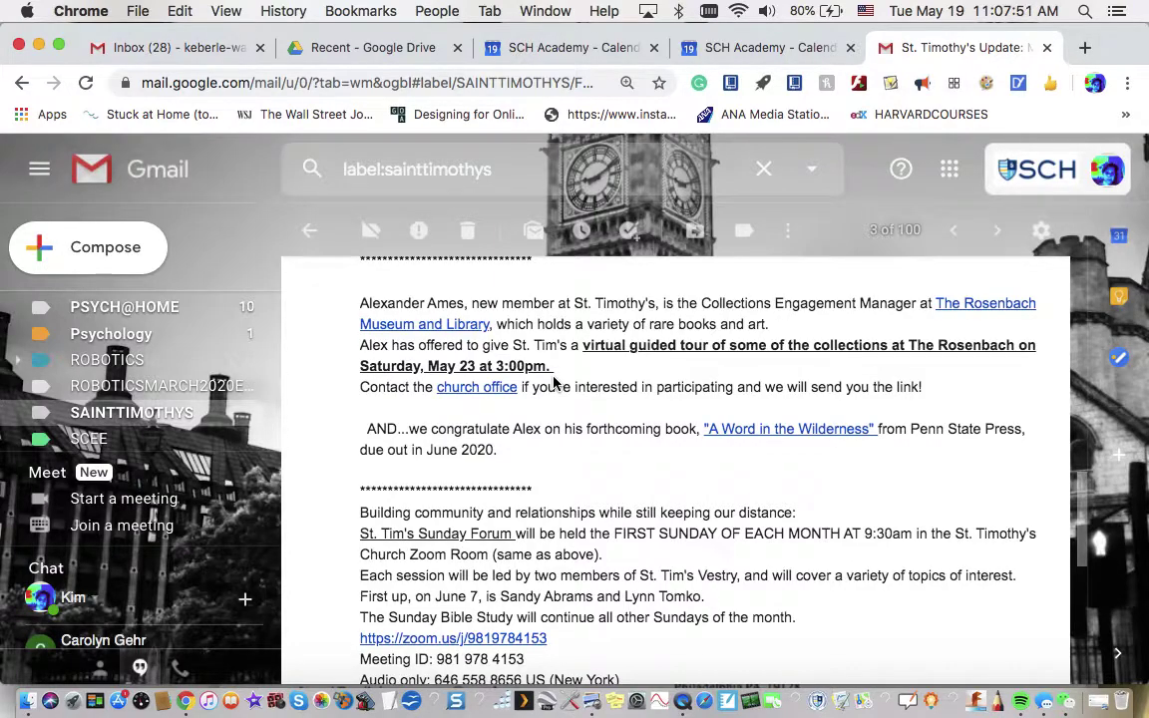
{"action": "scroll", "coordinate": [609, 484], "scroll_direction": "down", "scroll_amount": 1}
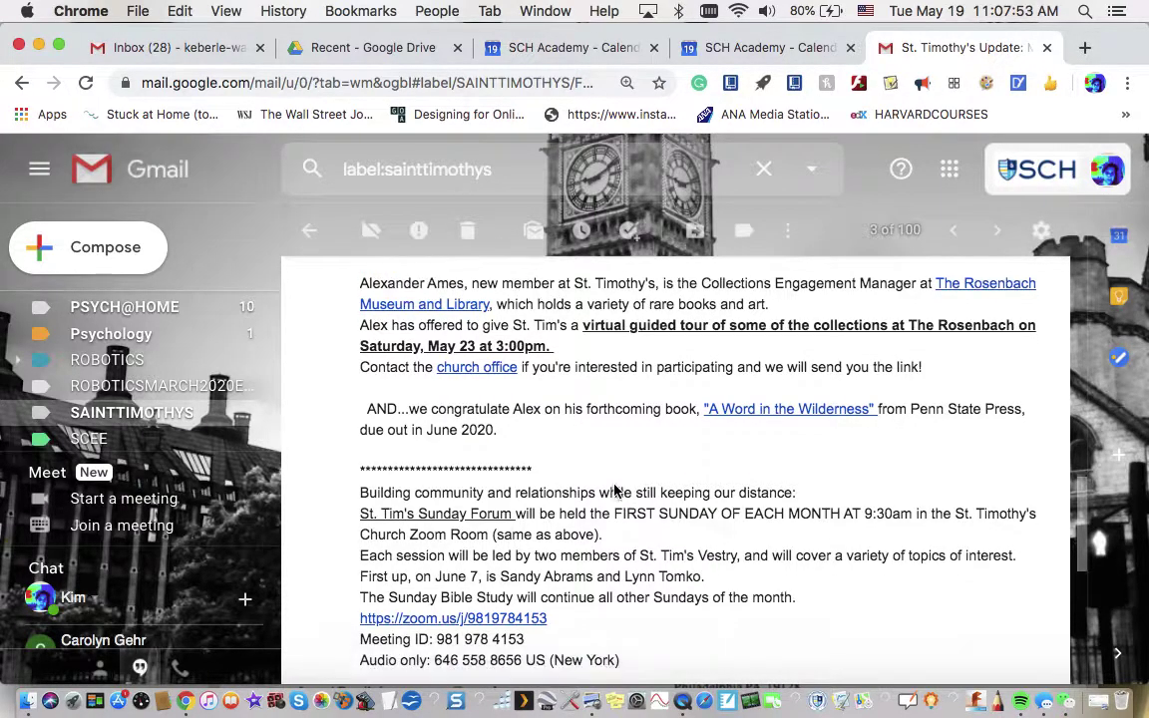
{"action": "scroll", "coordinate": [614, 489], "scroll_direction": "down", "scroll_amount": 2}
{"action": "scroll", "coordinate": [614, 489], "scroll_direction": "up", "scroll_amount": 3}
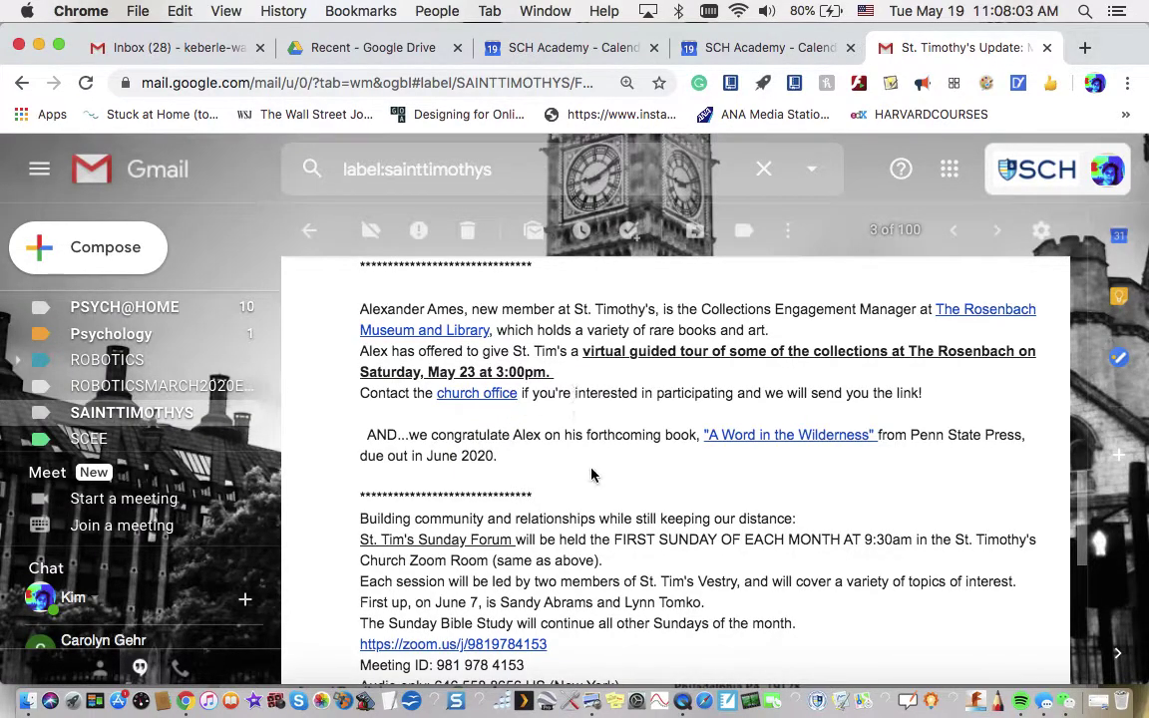
{"action": "scroll", "coordinate": [592, 475], "scroll_direction": "down", "scroll_amount": 3}
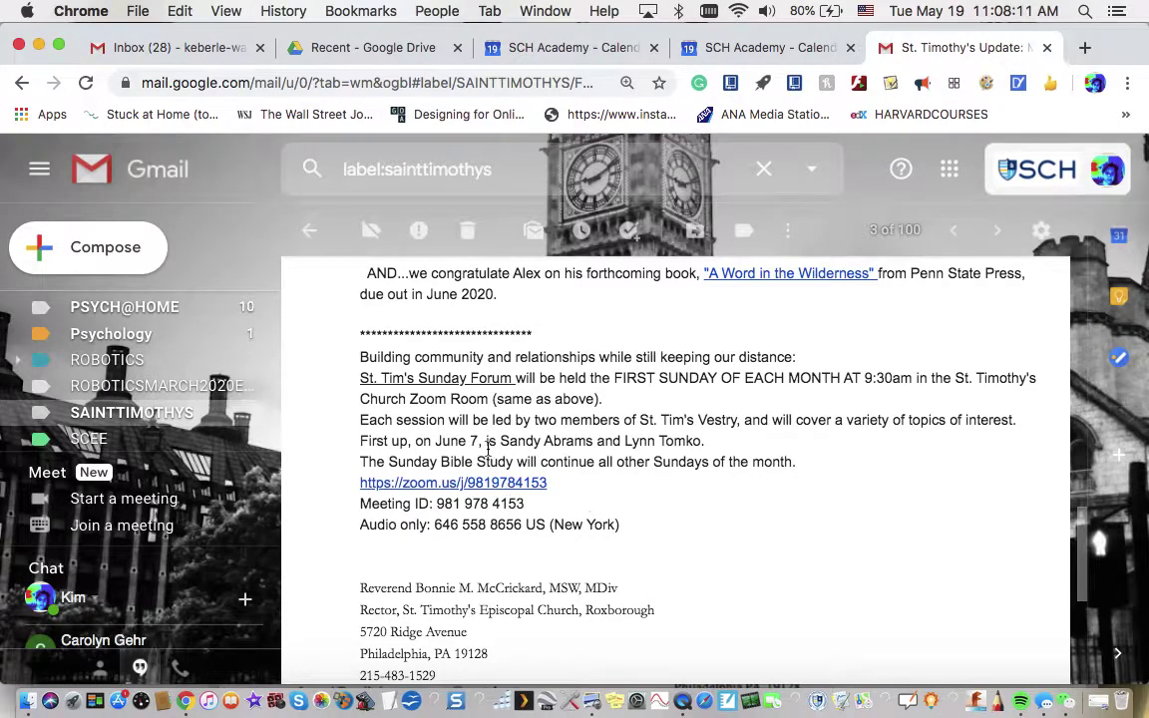
{"action": "scroll", "coordinate": [487, 451], "scroll_direction": "up", "scroll_amount": 6}
{"action": "scroll", "coordinate": [487, 454], "scroll_direction": "down", "scroll_amount": 2}
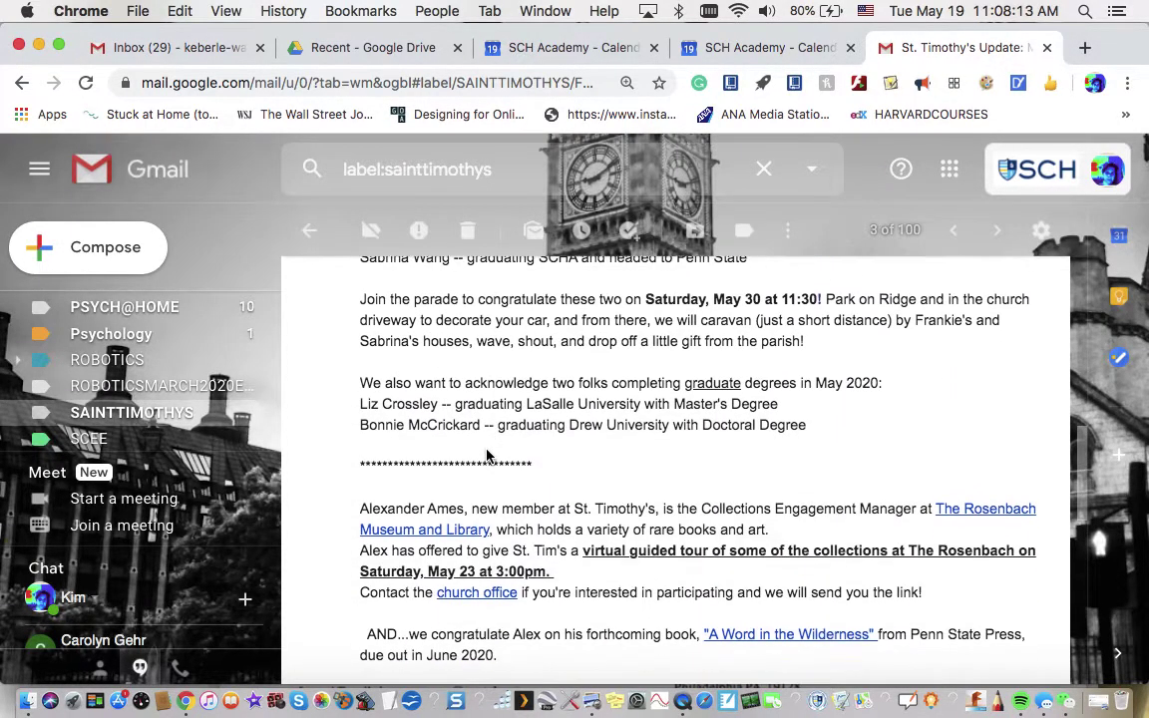
{"action": "scroll", "coordinate": [487, 455], "scroll_direction": "down", "scroll_amount": 1}
{"action": "scroll", "coordinate": [487, 455], "scroll_direction": "up", "scroll_amount": 4}
{"action": "scroll", "coordinate": [486, 455], "scroll_direction": "down", "scroll_amount": 2}
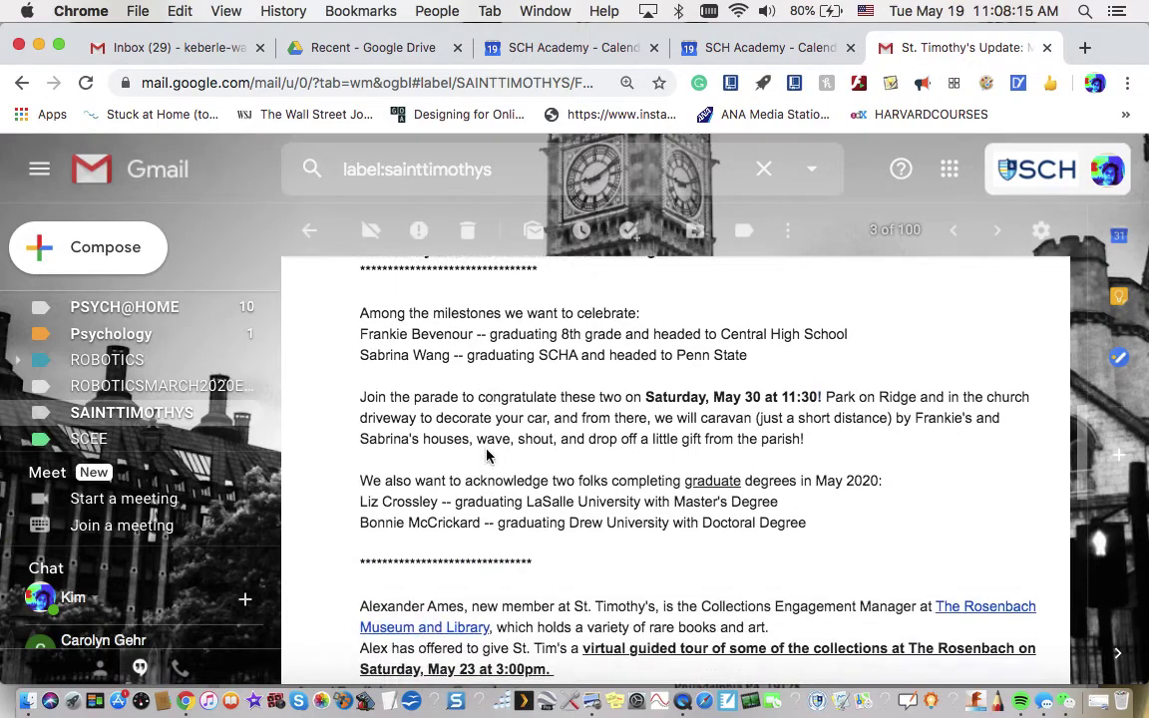
{"action": "scroll", "coordinate": [487, 455], "scroll_direction": "up", "scroll_amount": 2}
{"action": "scroll", "coordinate": [487, 455], "scroll_direction": "down", "scroll_amount": 1}
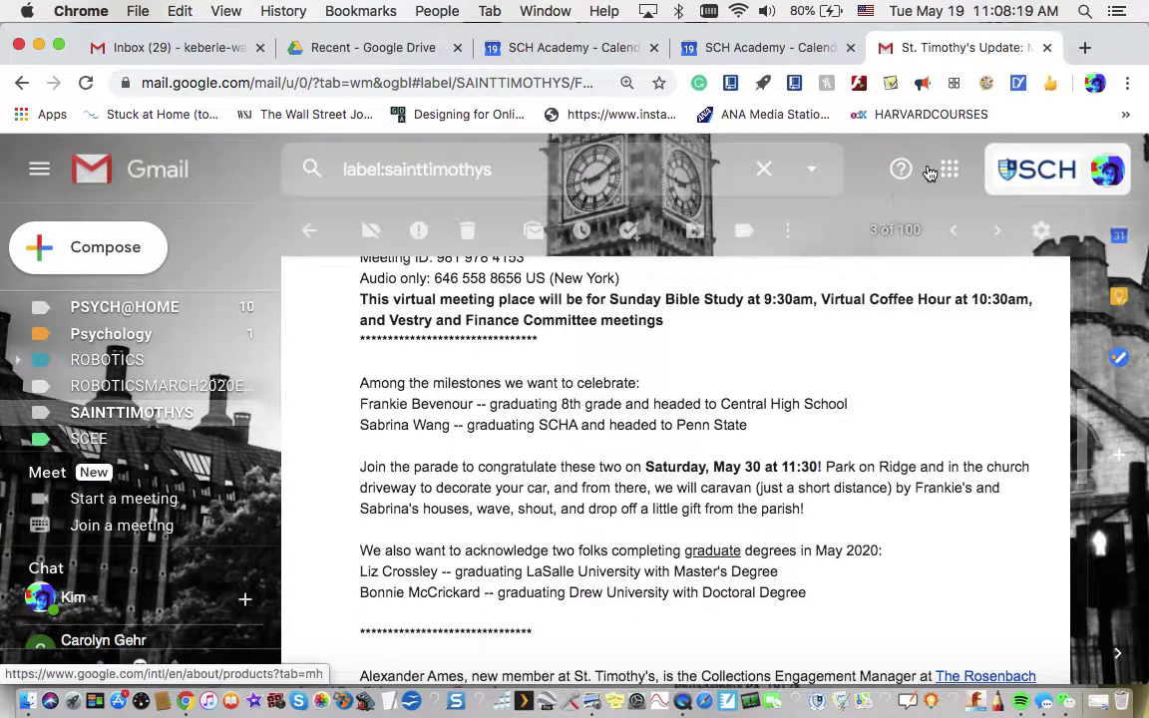
Go back from the email to the Google home page and bring up the Google apps list.
{"action": "left_click", "coordinate": [21, 85]}
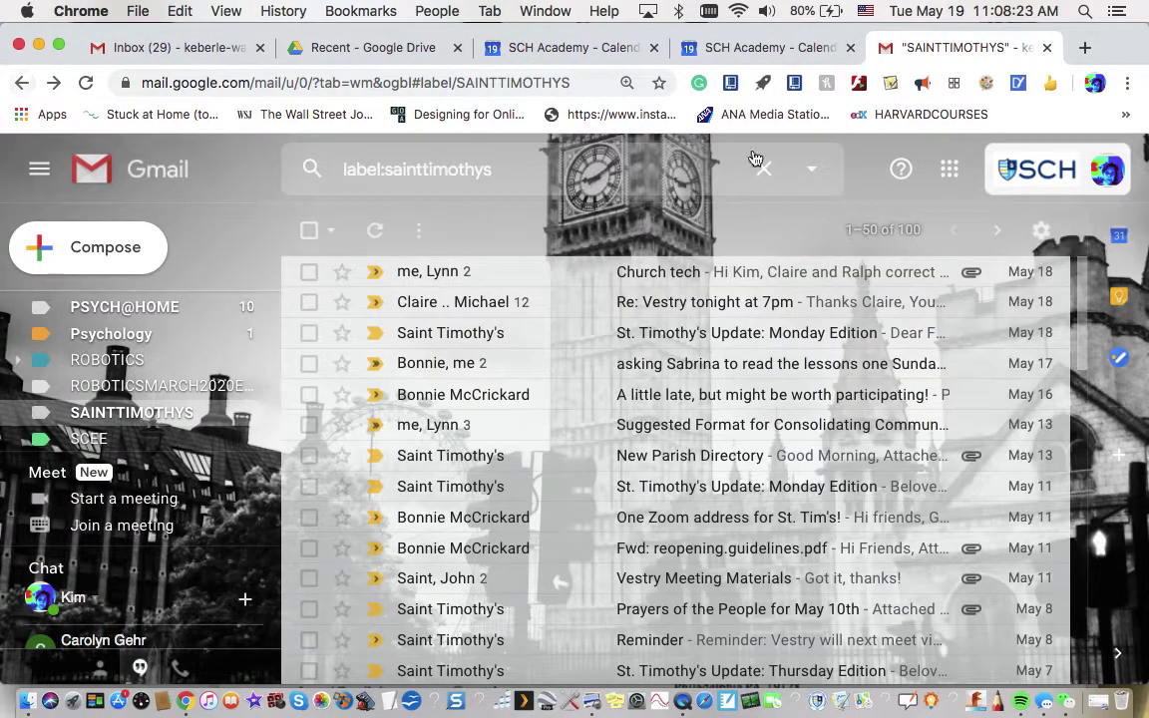
{"action": "left_click", "coordinate": [24, 85]}
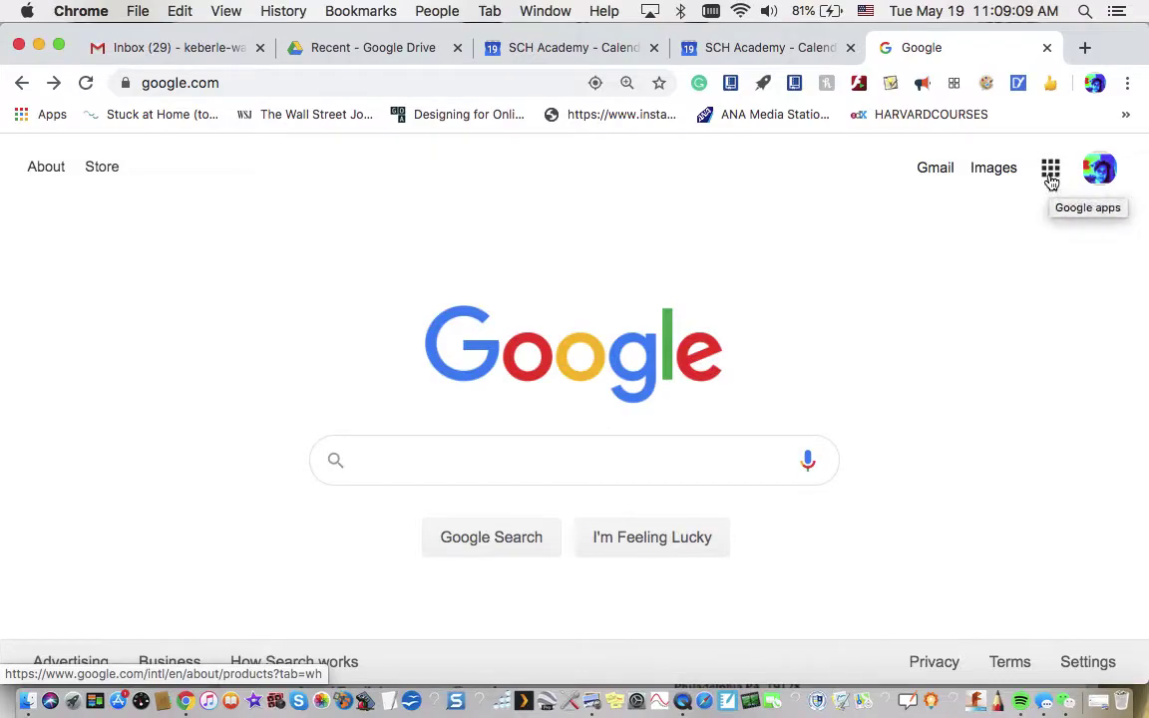
{"action": "left_click", "coordinate": [1049, 179]}
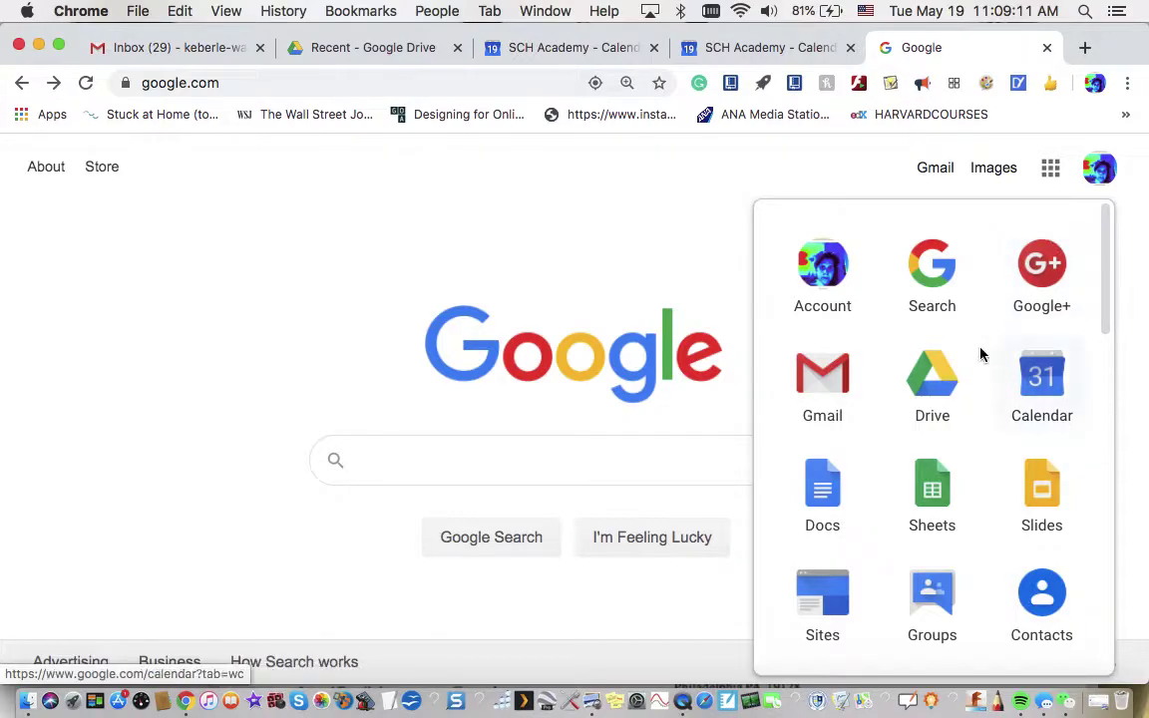
Launch Google Calendar and browse the Tuesday, May 19, 2020 day view.
{"action": "left_click", "coordinate": [1037, 396]}
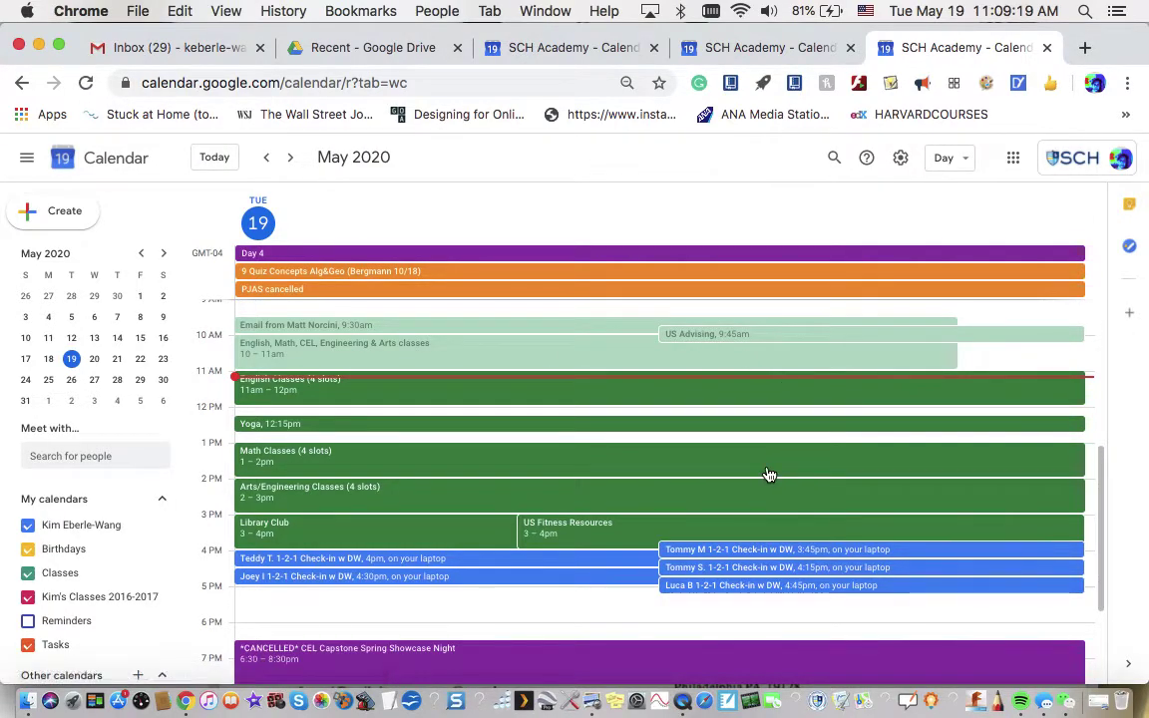
{"action": "scroll", "coordinate": [768, 475], "scroll_direction": "up", "scroll_amount": 3}
{"action": "scroll", "coordinate": [768, 474], "scroll_direction": "down", "scroll_amount": 3}
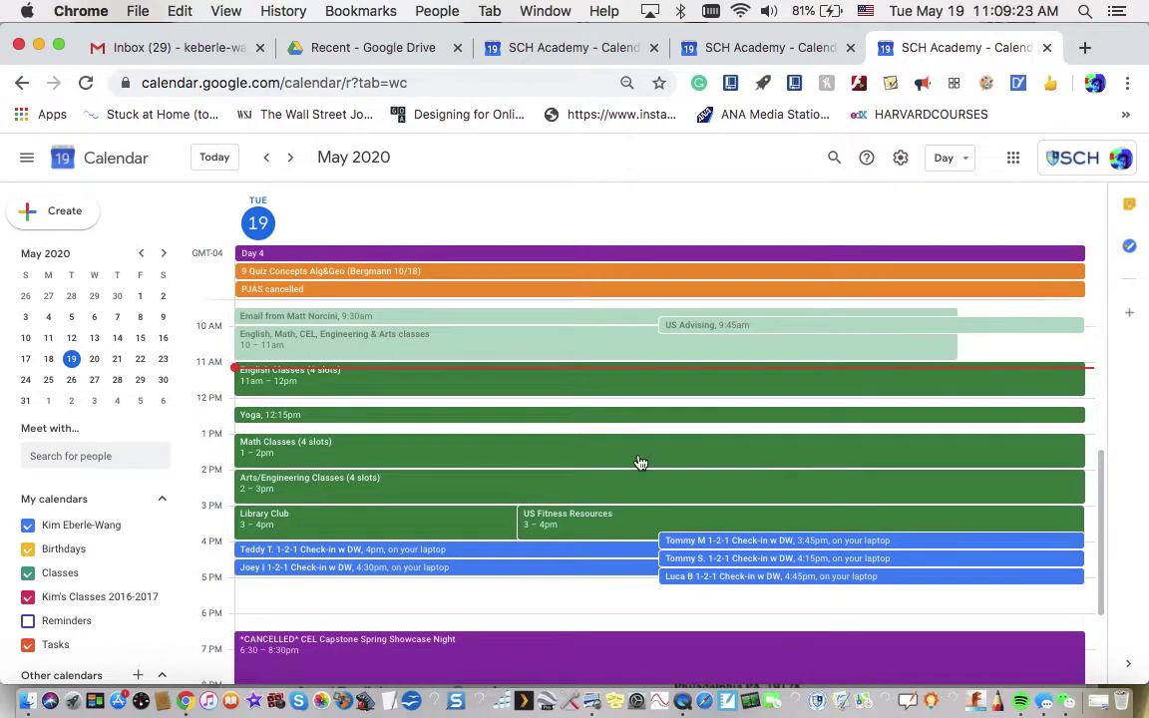
{"action": "scroll", "coordinate": [680, 526], "scroll_direction": "down", "scroll_amount": 4}
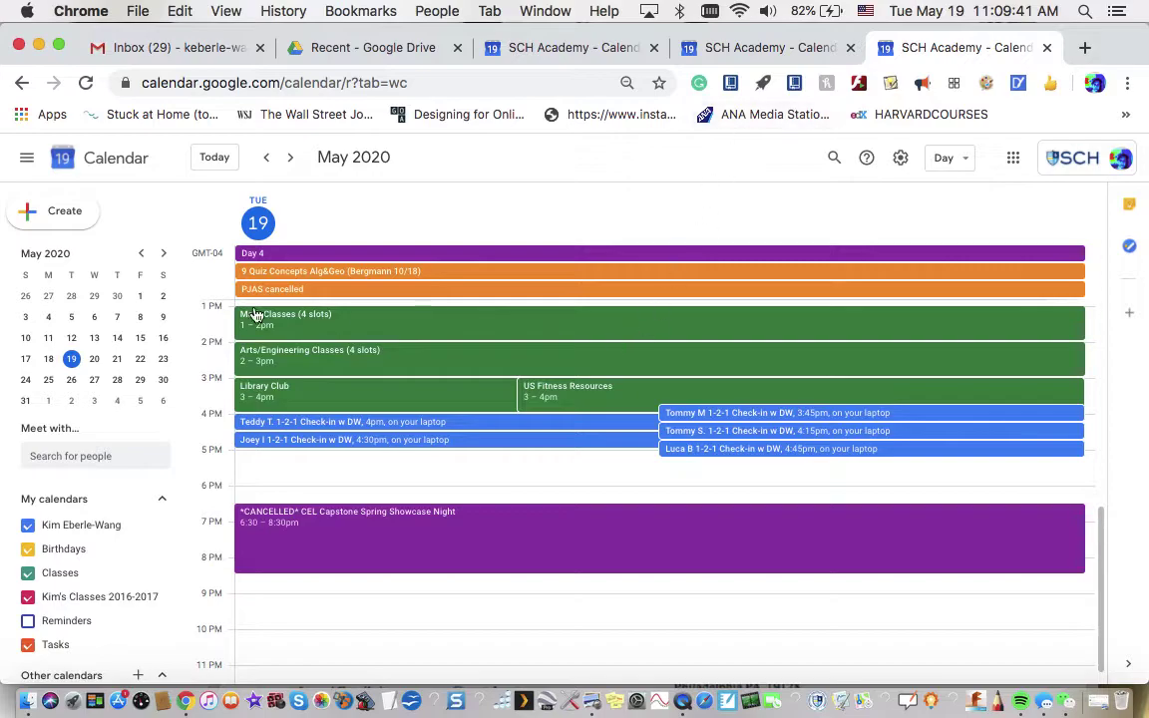
Switch the day view to Saturday, May 30 to find the 11:30am parade event.
{"action": "left_click", "coordinate": [165, 381]}
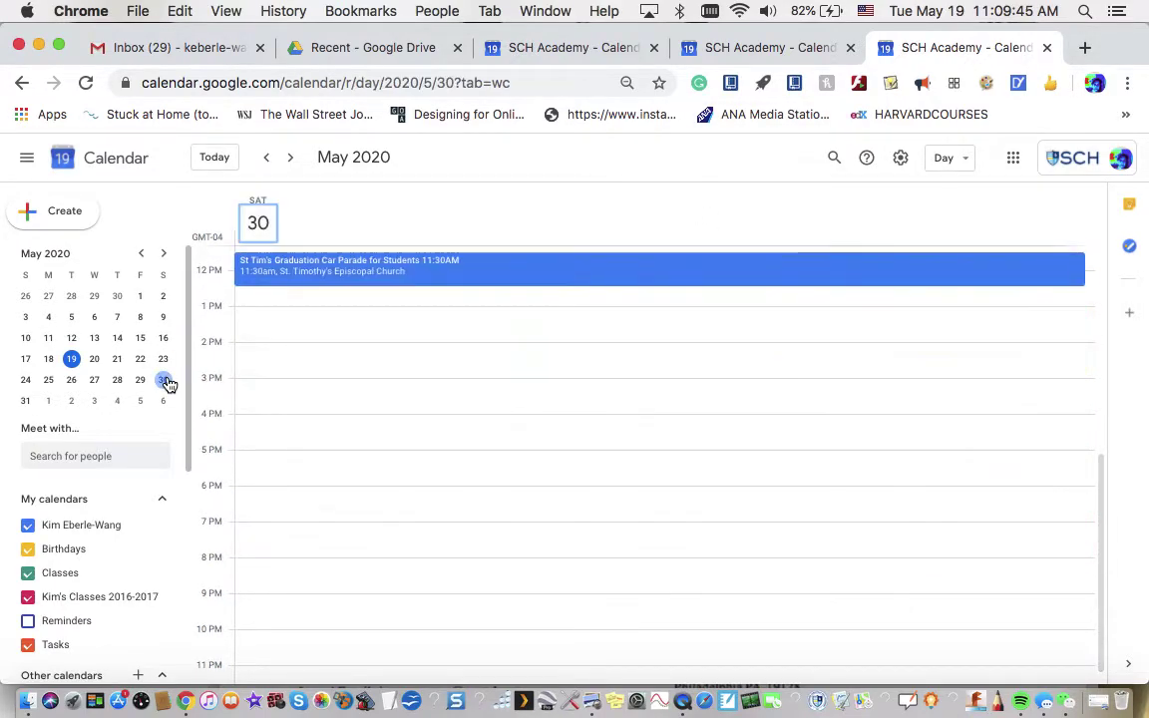
{"action": "scroll", "coordinate": [431, 329], "scroll_direction": "up", "scroll_amount": 3}
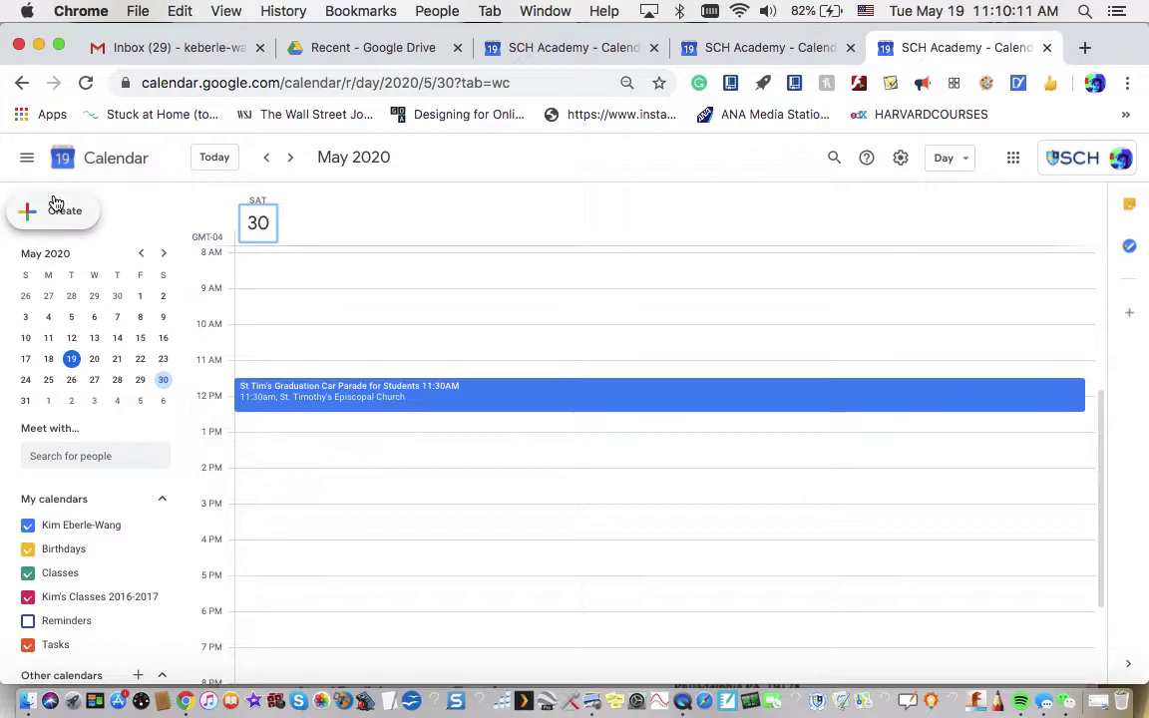
Open the St Tim's Graduation Car Parade event for editing and review its details.
{"action": "double_click", "coordinate": [341, 394]}
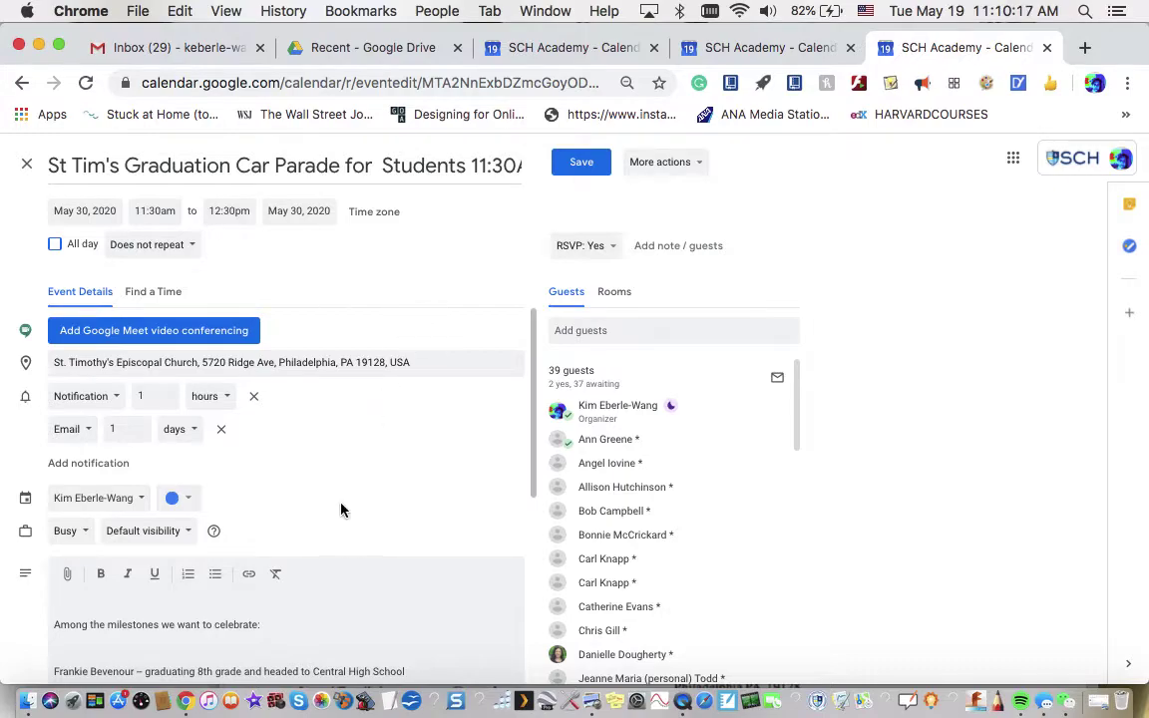
{"action": "scroll", "coordinate": [341, 510], "scroll_direction": "down", "scroll_amount": 1}
{"action": "scroll", "coordinate": [341, 510], "scroll_direction": "up", "scroll_amount": 1}
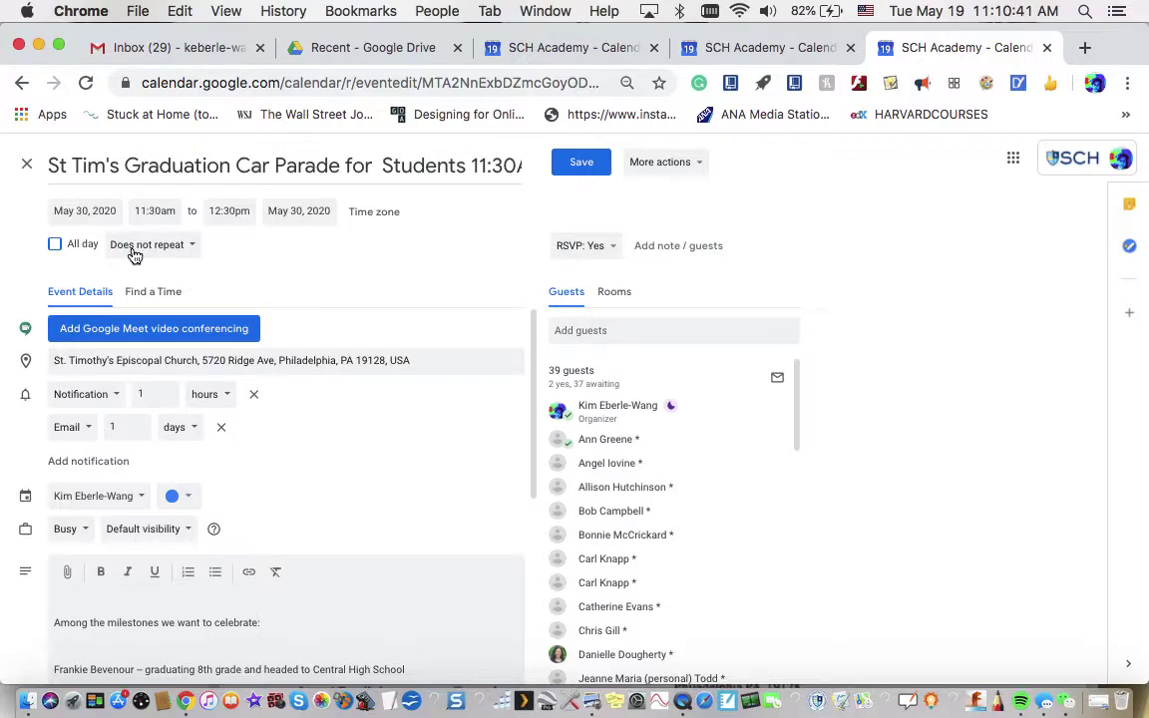
{"action": "left_click", "coordinate": [135, 256]}
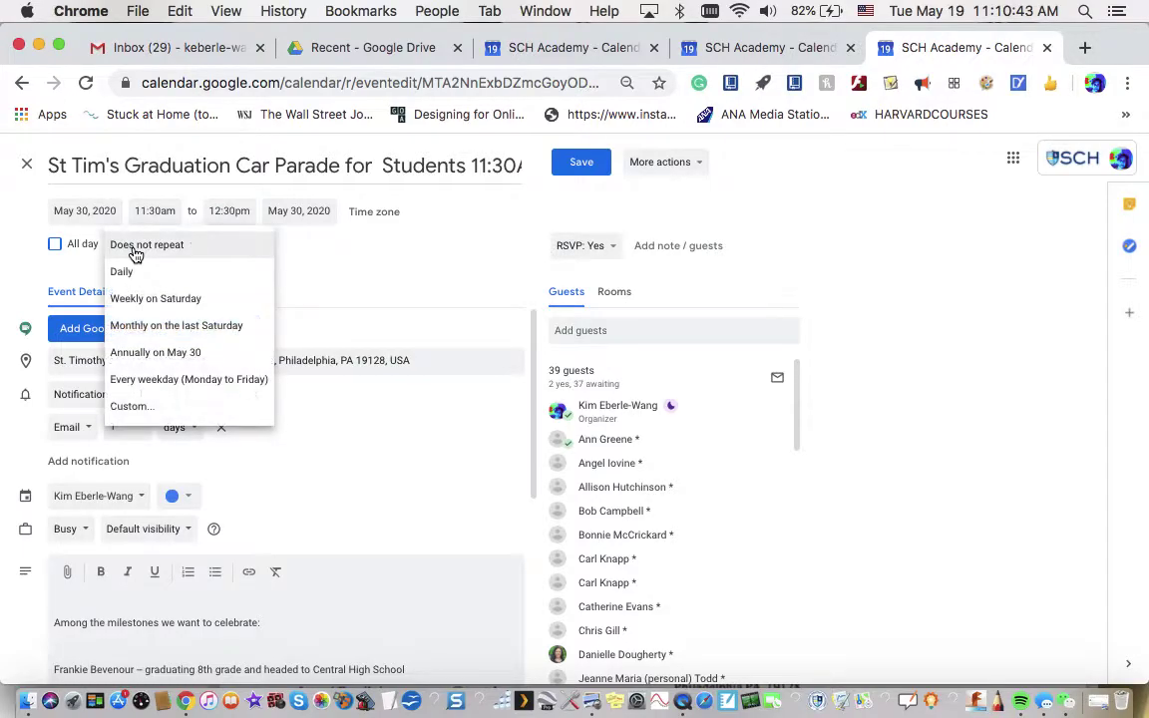
{"action": "left_click", "coordinate": [128, 407]}
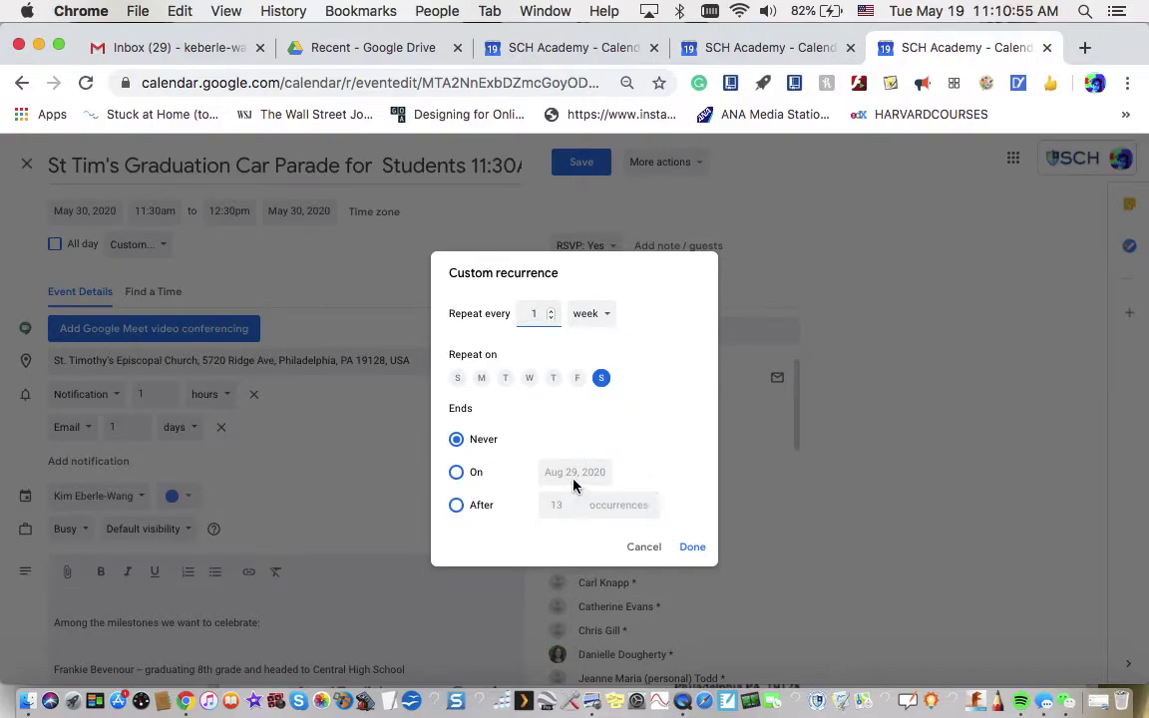
{"action": "left_click", "coordinate": [644, 547]}
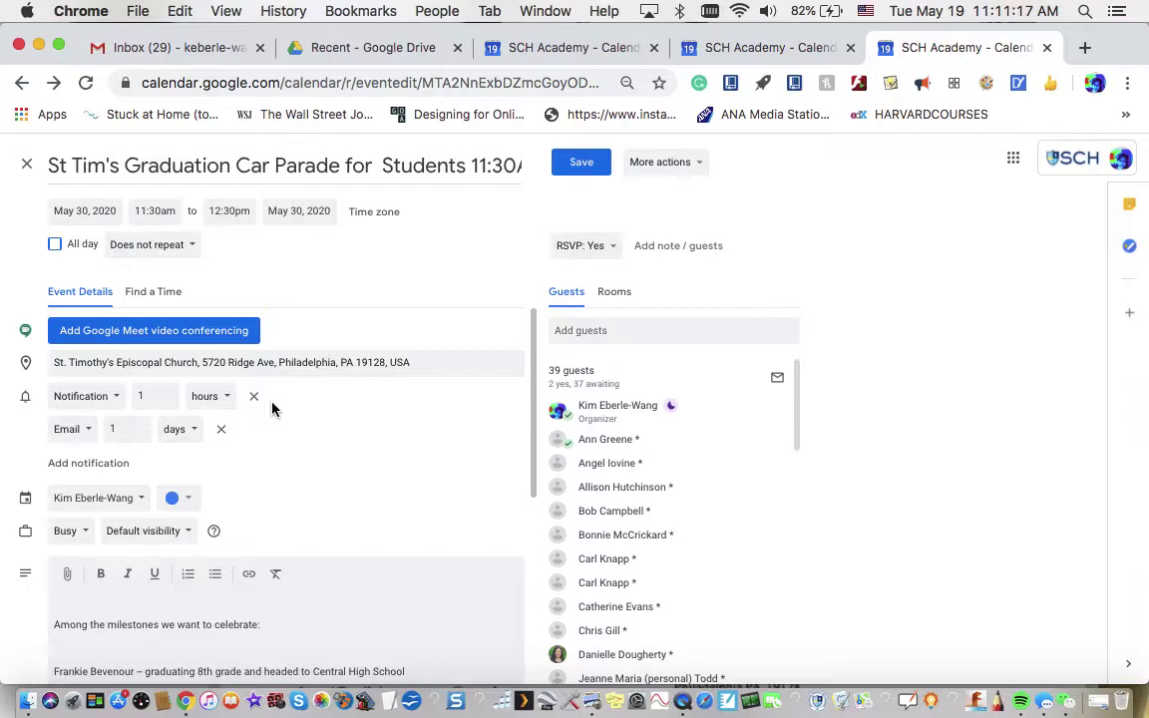
Keep the church address as the event location, dismissing the location suggestions.
{"action": "scroll", "coordinate": [272, 409], "scroll_direction": "down", "scroll_amount": 1}
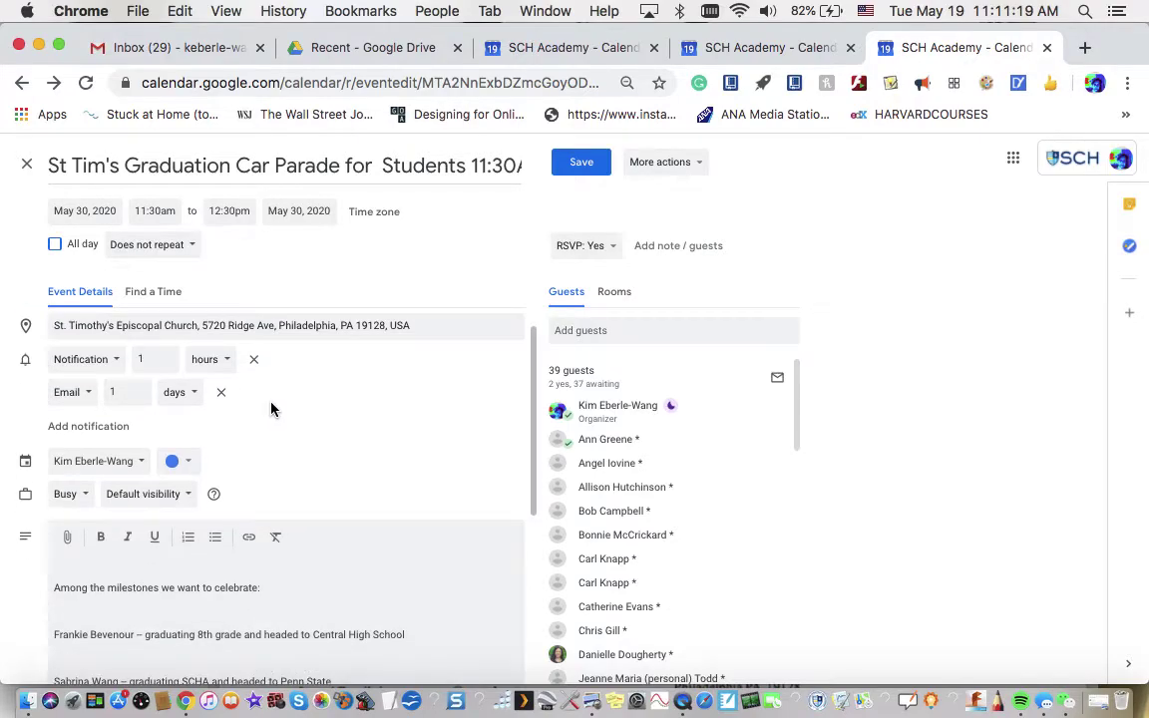
{"action": "left_click", "coordinate": [234, 325]}
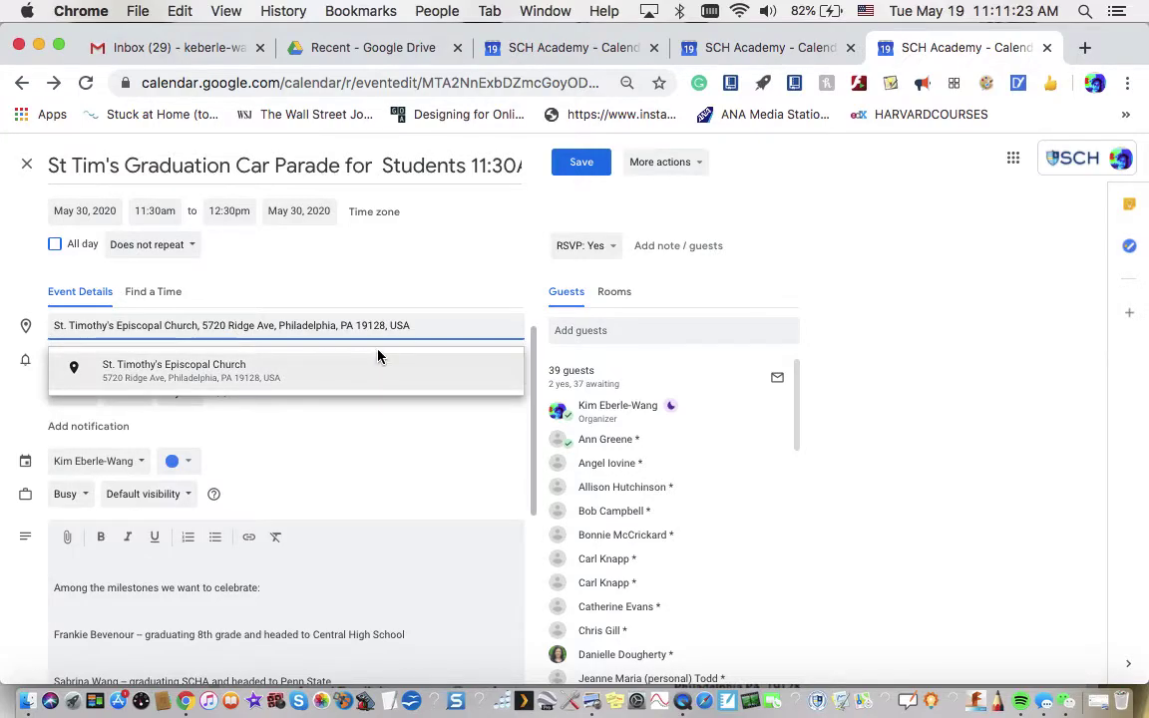
{"action": "left_click", "coordinate": [235, 382]}
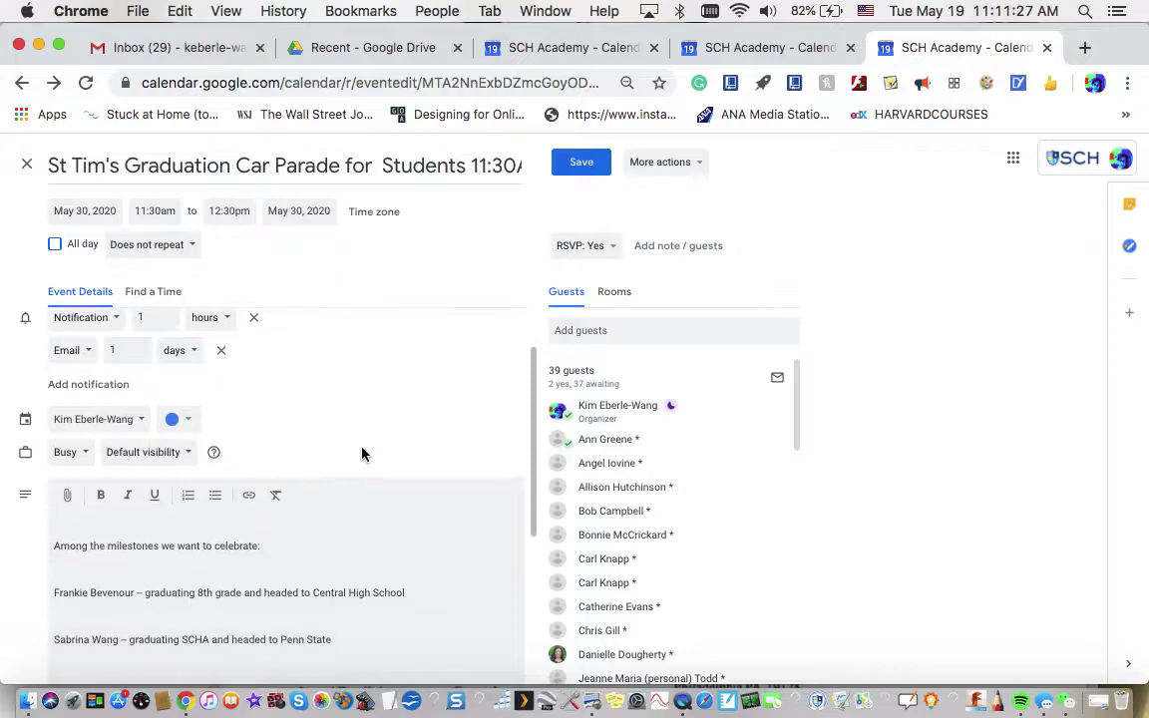
Keep the second reminder as an Email 1 day before and remove an extra 10-minute notification.
{"action": "scroll", "coordinate": [361, 450], "scroll_direction": "down", "scroll_amount": 2}
{"action": "scroll", "coordinate": [319, 434], "scroll_direction": "up", "scroll_amount": 2}
{"action": "scroll", "coordinate": [289, 432], "scroll_direction": "down", "scroll_amount": 1}
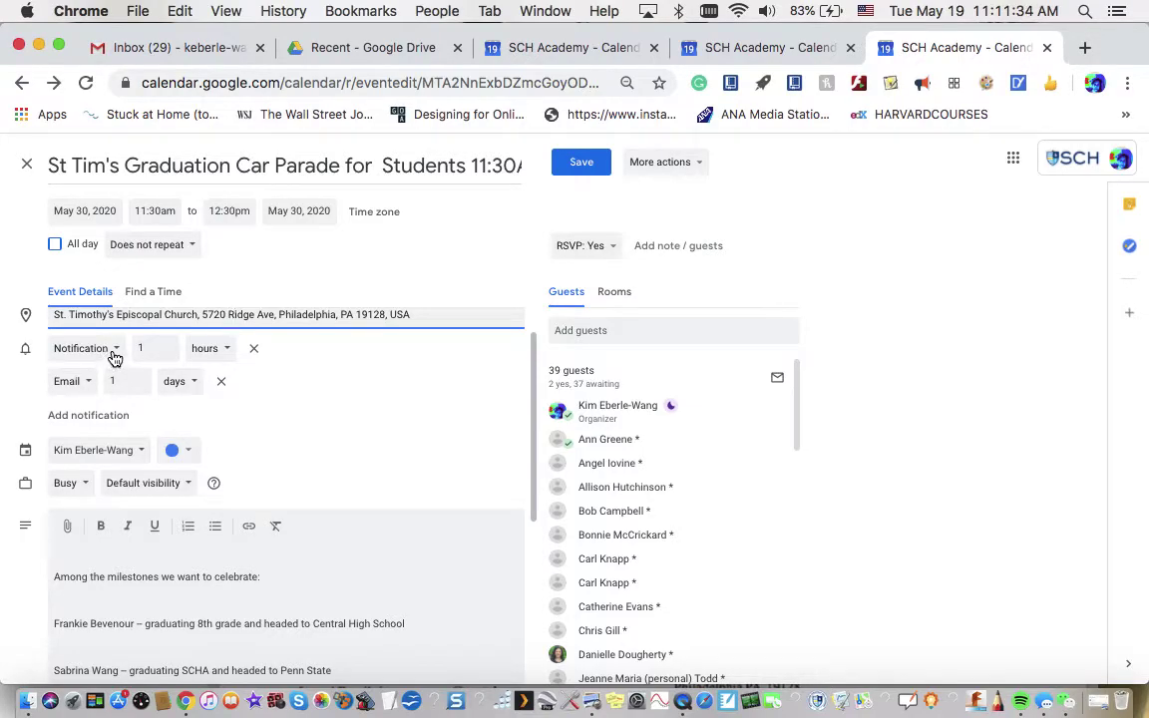
{"action": "left_click", "coordinate": [85, 388]}
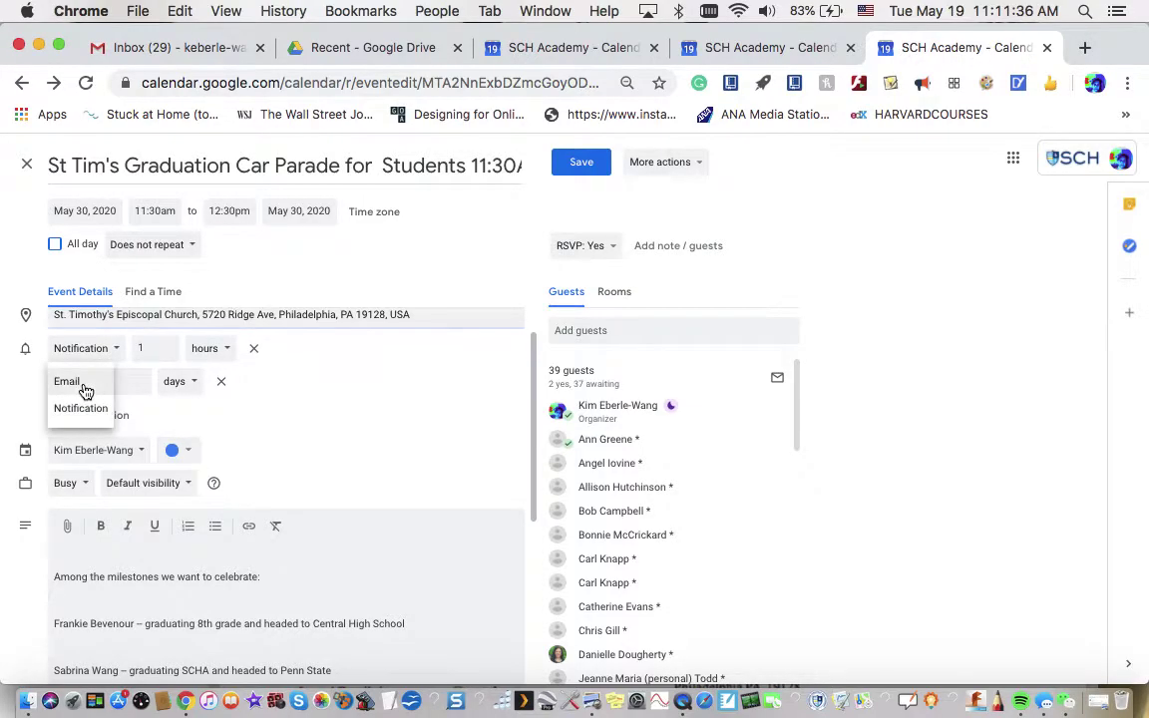
{"action": "left_click", "coordinate": [85, 388]}
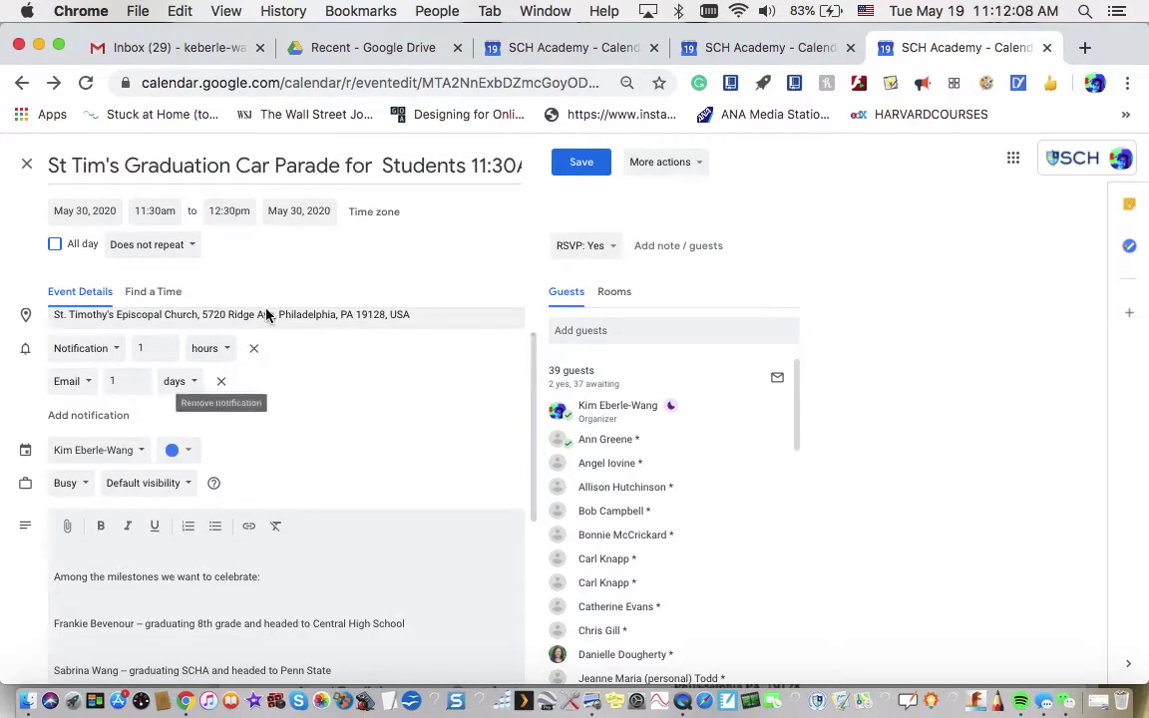
{"action": "left_click", "coordinate": [116, 417]}
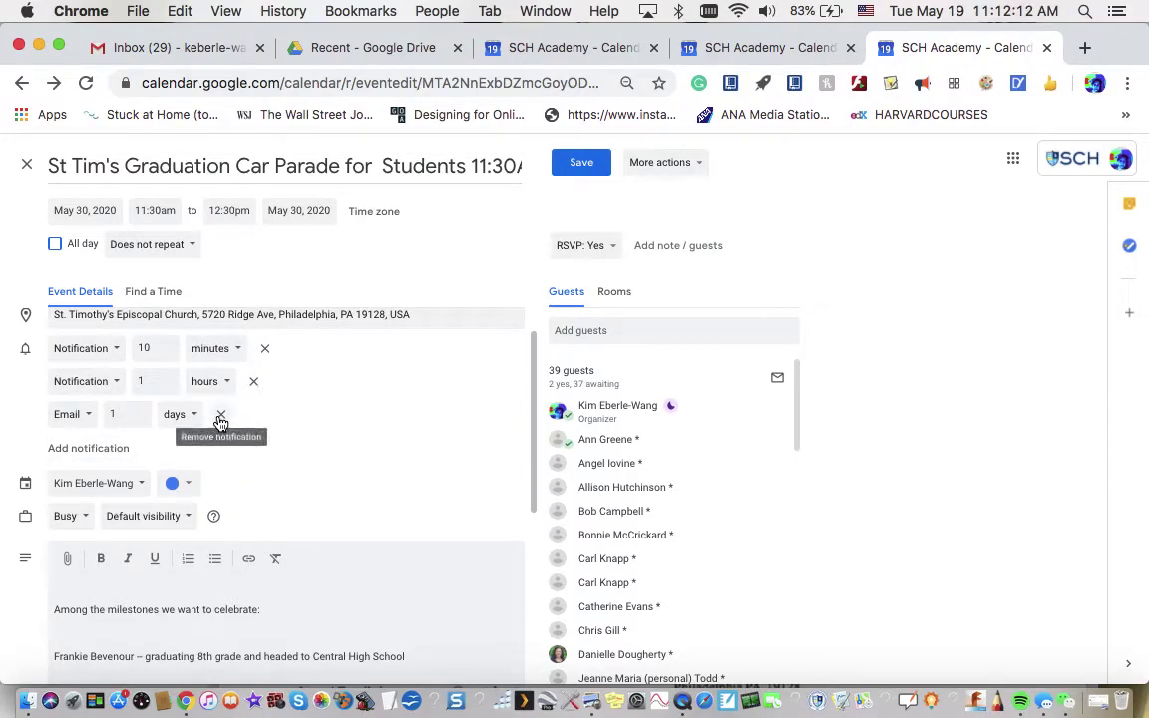
{"action": "left_click", "coordinate": [268, 351]}
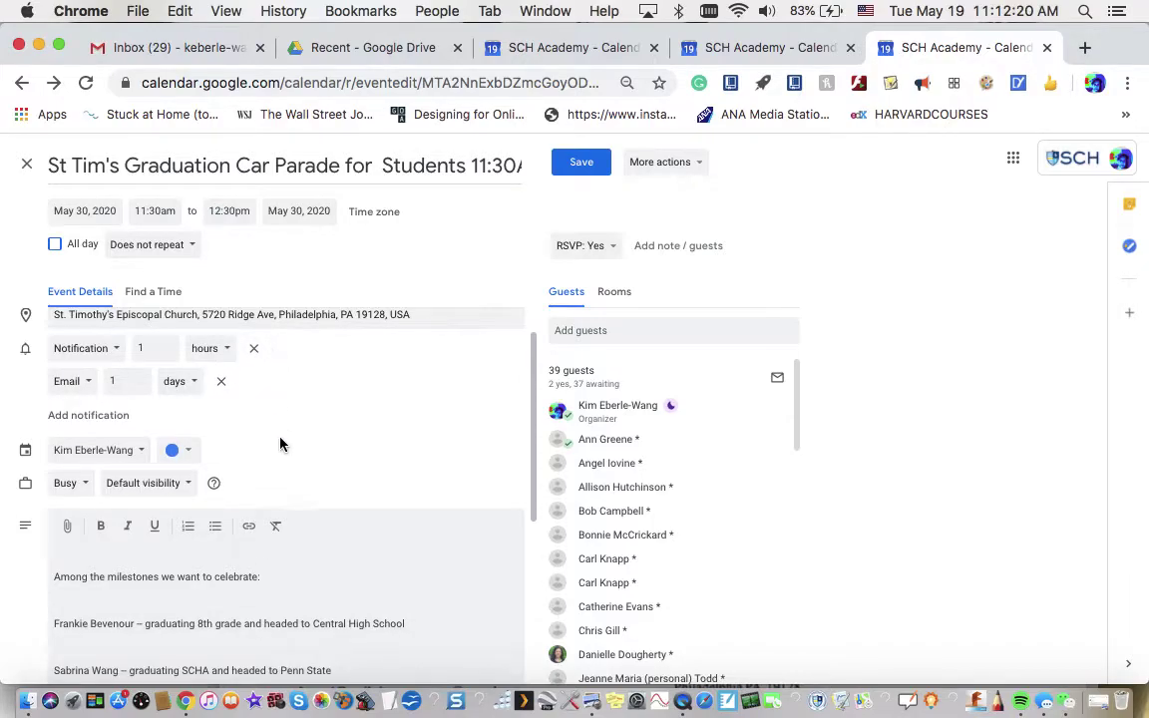
{"action": "scroll", "coordinate": [269, 419], "scroll_direction": "down", "scroll_amount": 2}
{"action": "scroll", "coordinate": [280, 445], "scroll_direction": "down", "scroll_amount": 5}
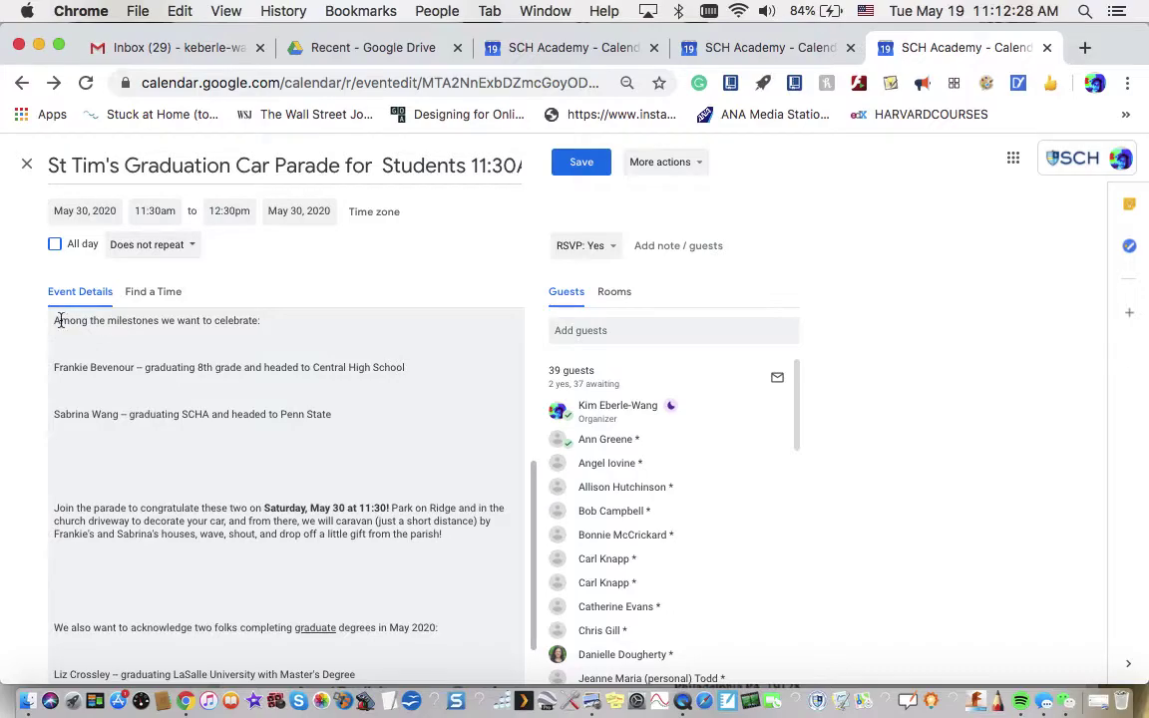
{"action": "left_click", "coordinate": [143, 449]}
{"action": "scroll", "coordinate": [143, 487], "scroll_direction": "down", "scroll_amount": 1}
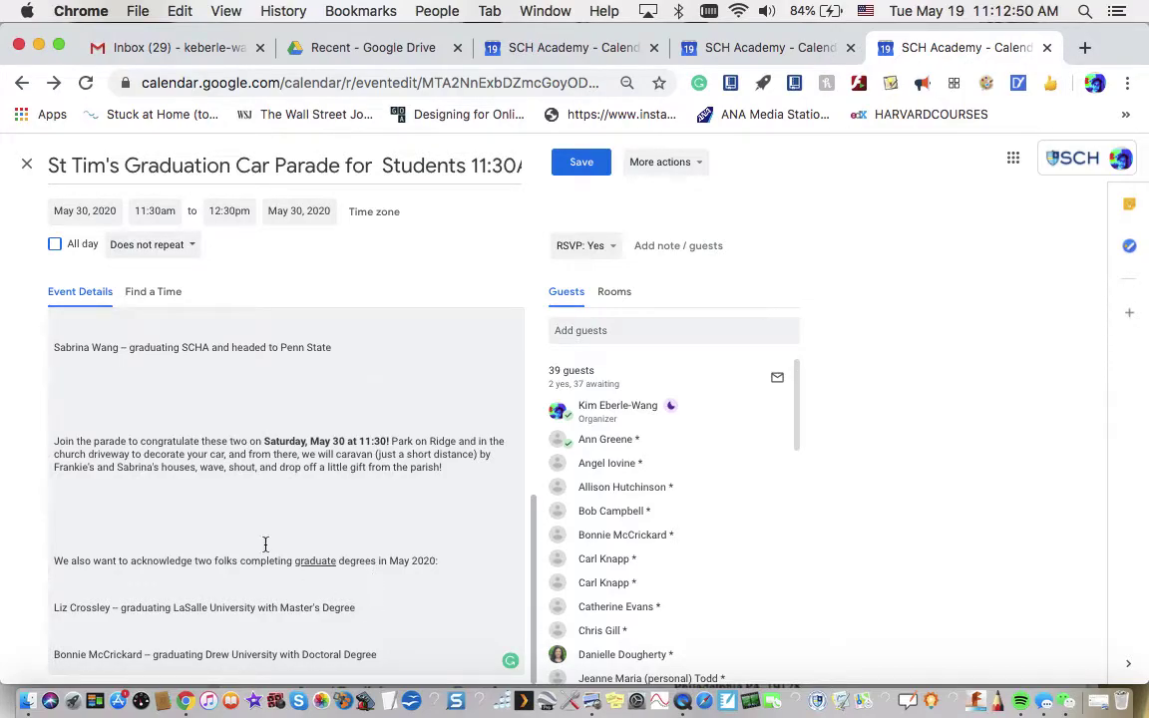
{"action": "scroll", "coordinate": [266, 476], "scroll_direction": "up", "scroll_amount": 3}
{"action": "scroll", "coordinate": [267, 477], "scroll_direction": "down", "scroll_amount": 2}
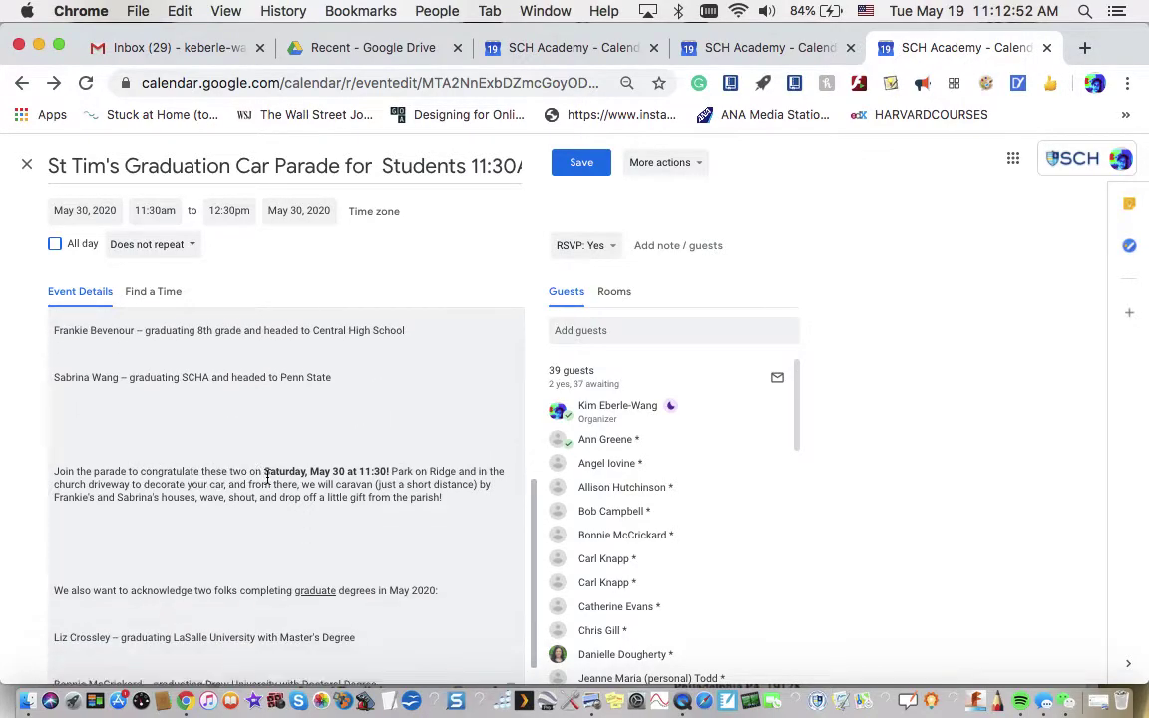
{"action": "scroll", "coordinate": [267, 476], "scroll_direction": "down", "scroll_amount": 1}
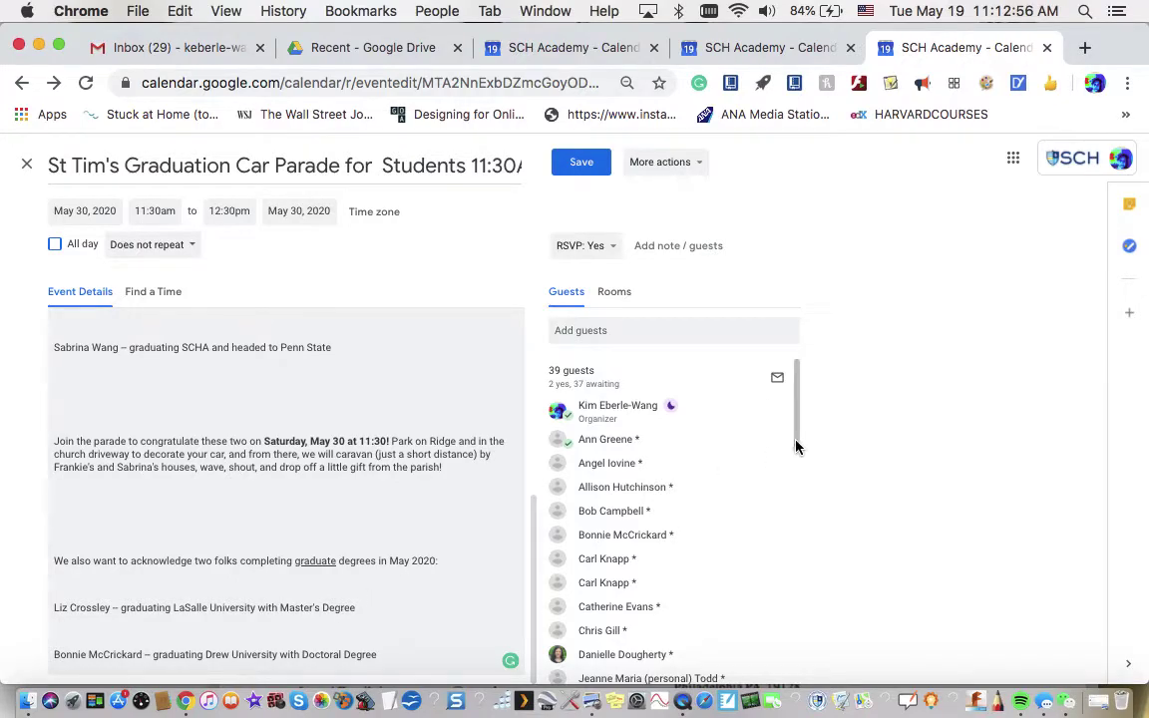
{"action": "left_click", "coordinate": [595, 329]}
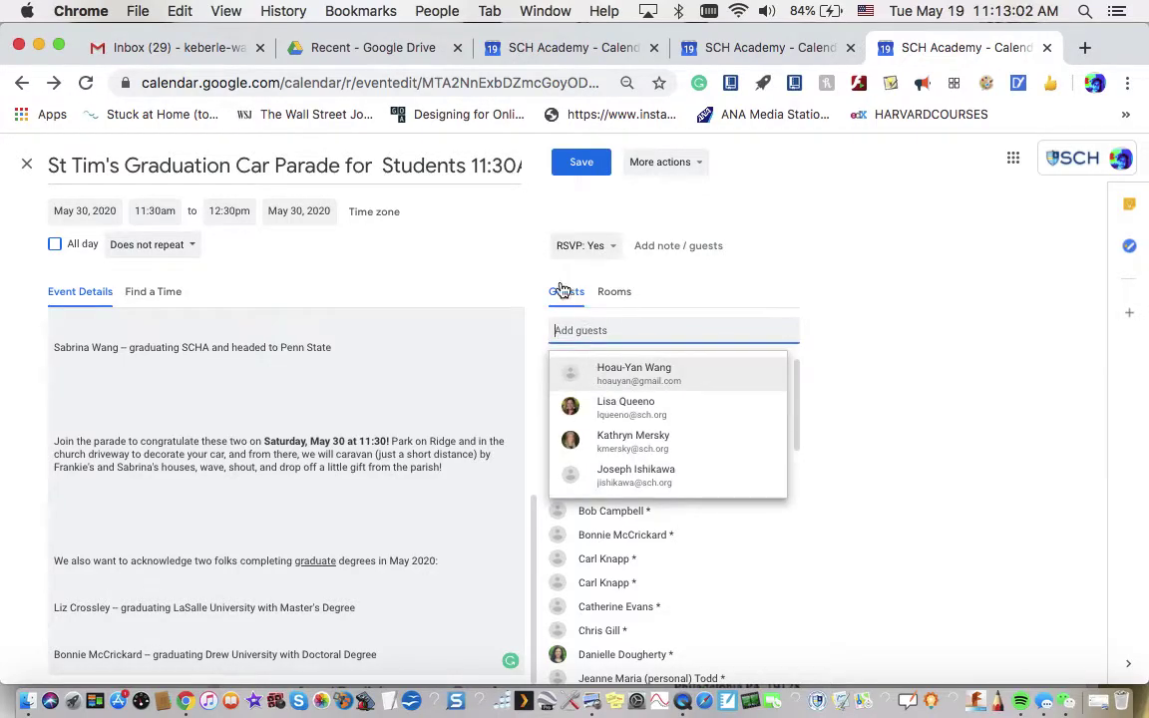
{"action": "left_click", "coordinate": [520, 277]}
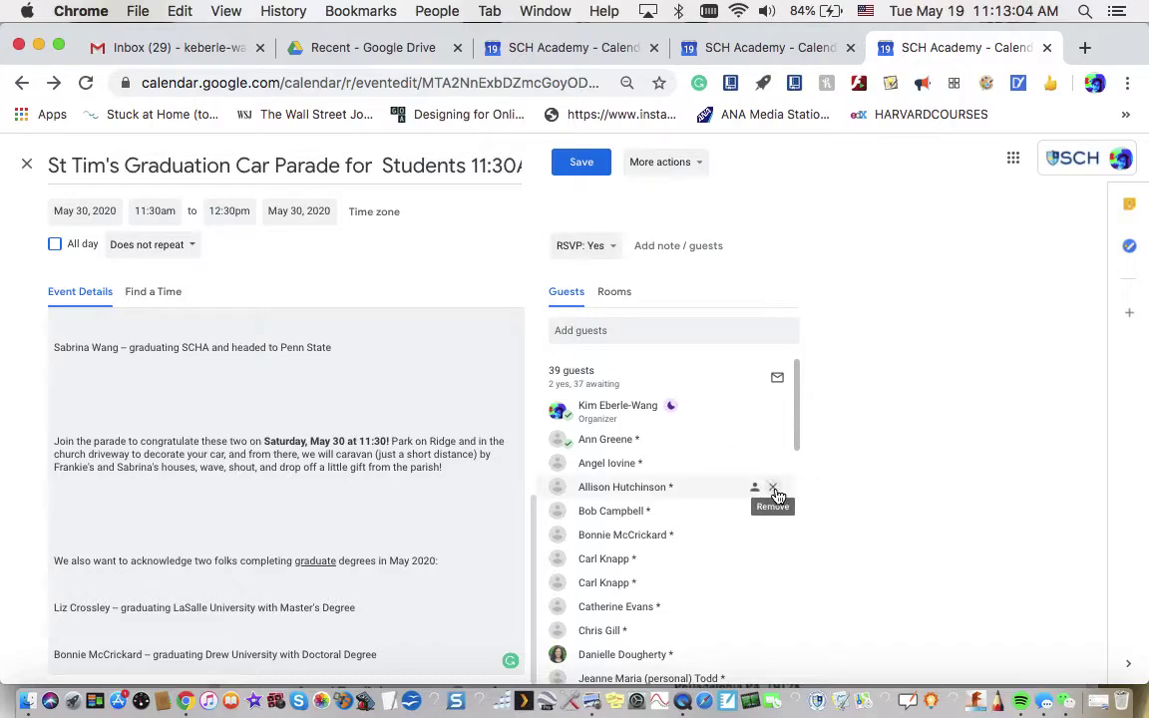
{"action": "scroll", "coordinate": [783, 548], "scroll_direction": "down", "scroll_amount": 4}
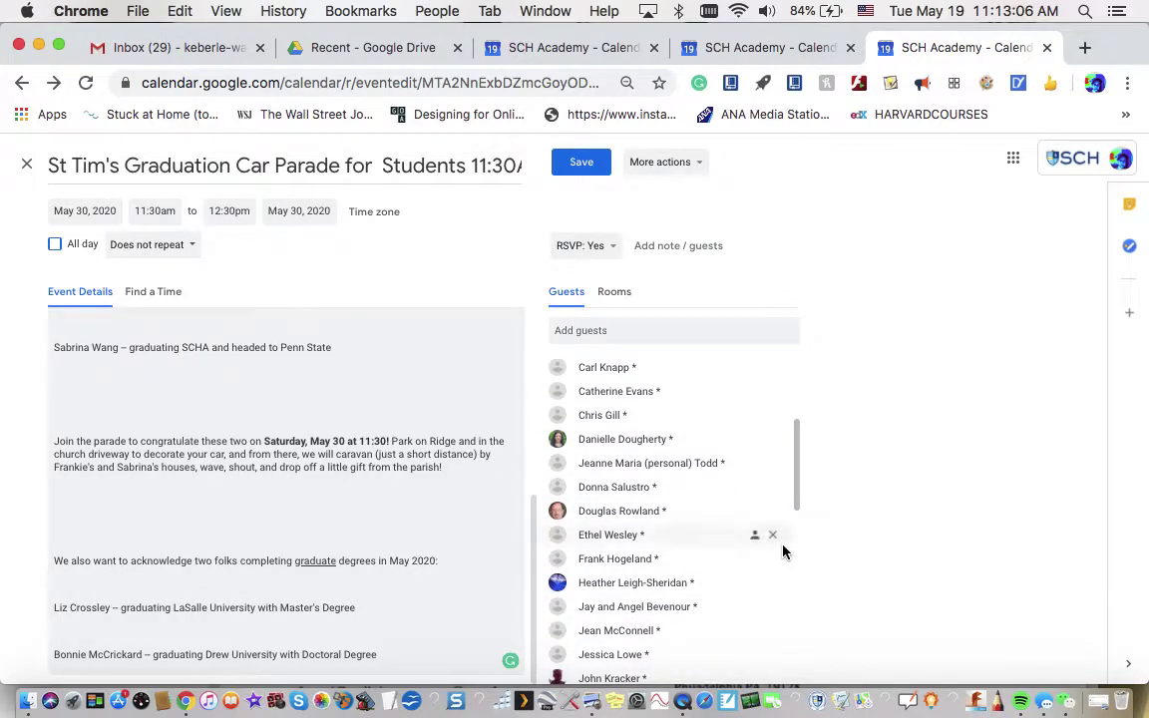
{"action": "scroll", "coordinate": [783, 552], "scroll_direction": "down", "scroll_amount": 12}
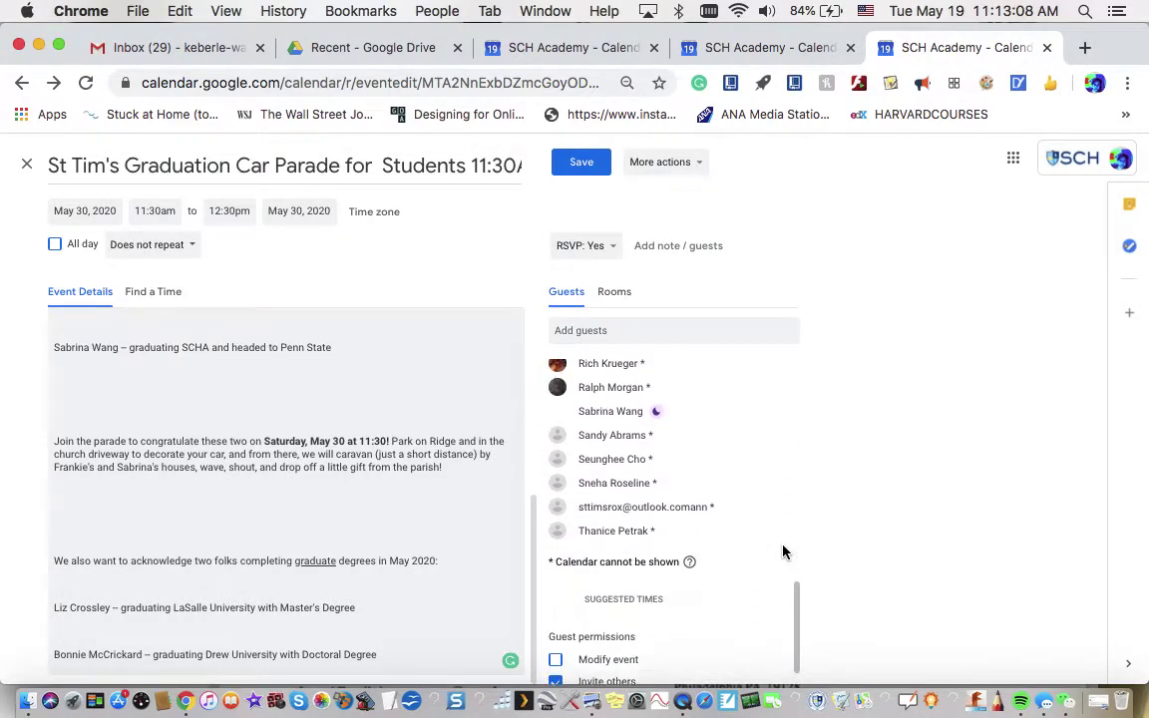
{"action": "scroll", "coordinate": [784, 552], "scroll_direction": "up", "scroll_amount": 4}
{"action": "scroll", "coordinate": [783, 552], "scroll_direction": "down", "scroll_amount": 5}
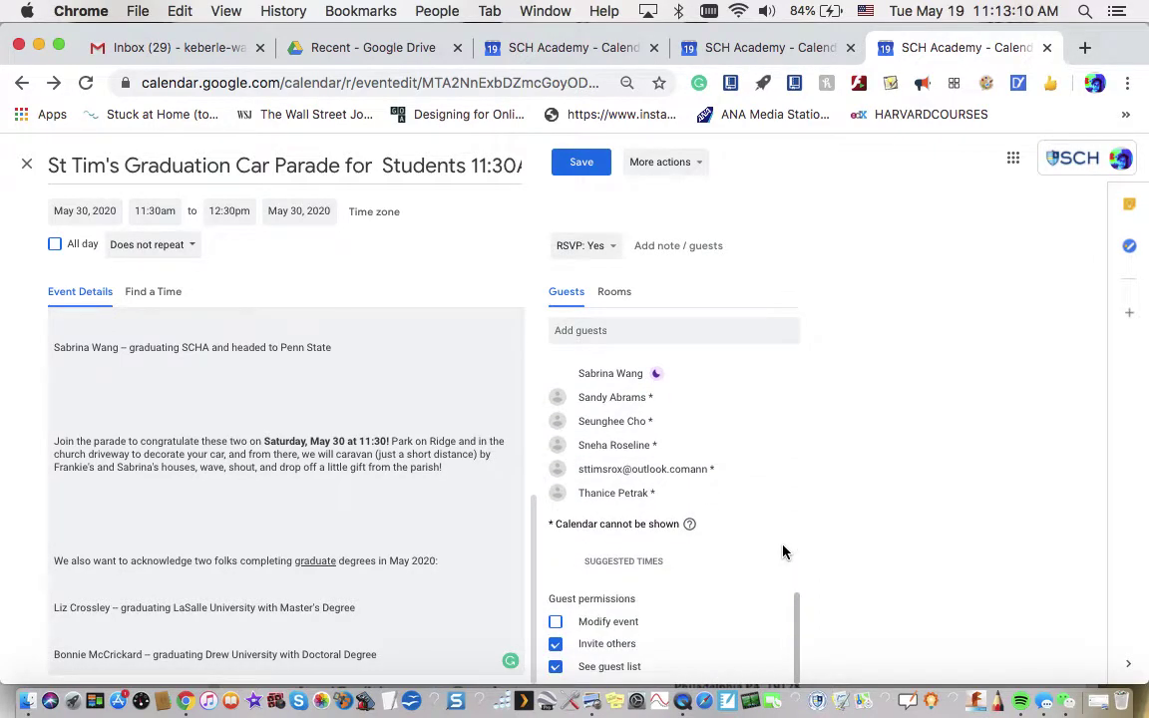
{"action": "scroll", "coordinate": [784, 552], "scroll_direction": "up", "scroll_amount": 18}
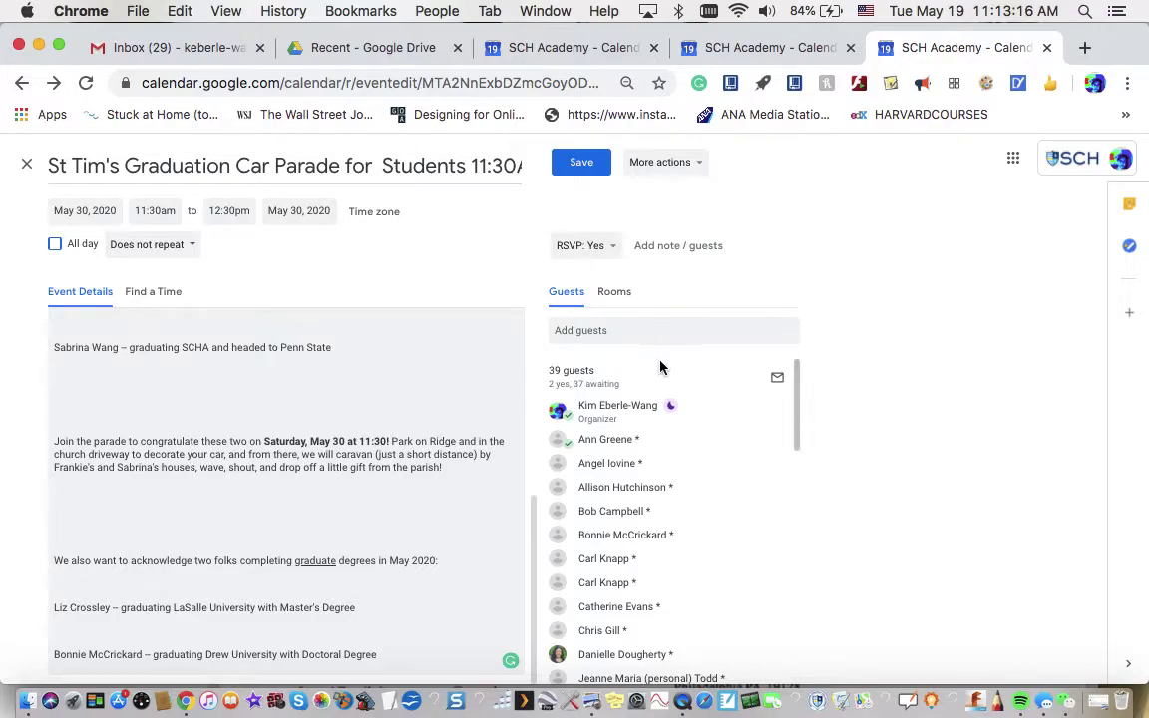
{"action": "scroll", "coordinate": [711, 457], "scroll_direction": "down", "scroll_amount": 3}
{"action": "scroll", "coordinate": [711, 456], "scroll_direction": "down", "scroll_amount": 10}
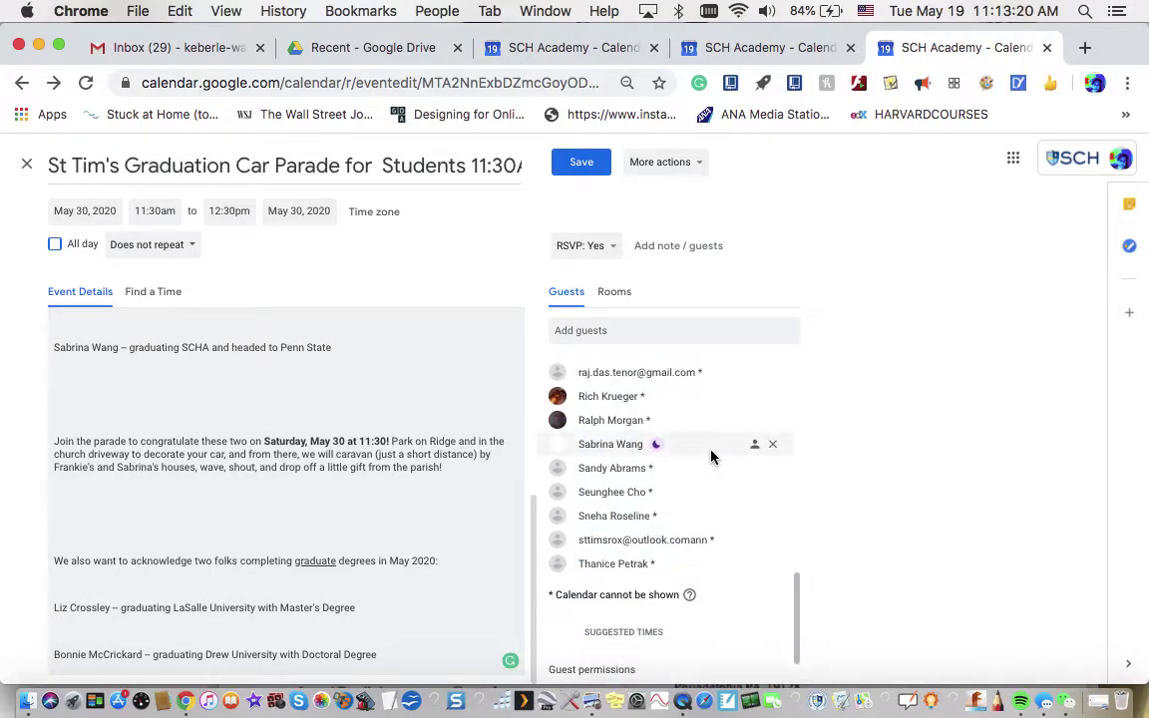
{"action": "scroll", "coordinate": [711, 456], "scroll_direction": "up", "scroll_amount": 3}
{"action": "scroll", "coordinate": [711, 456], "scroll_direction": "down", "scroll_amount": 2}
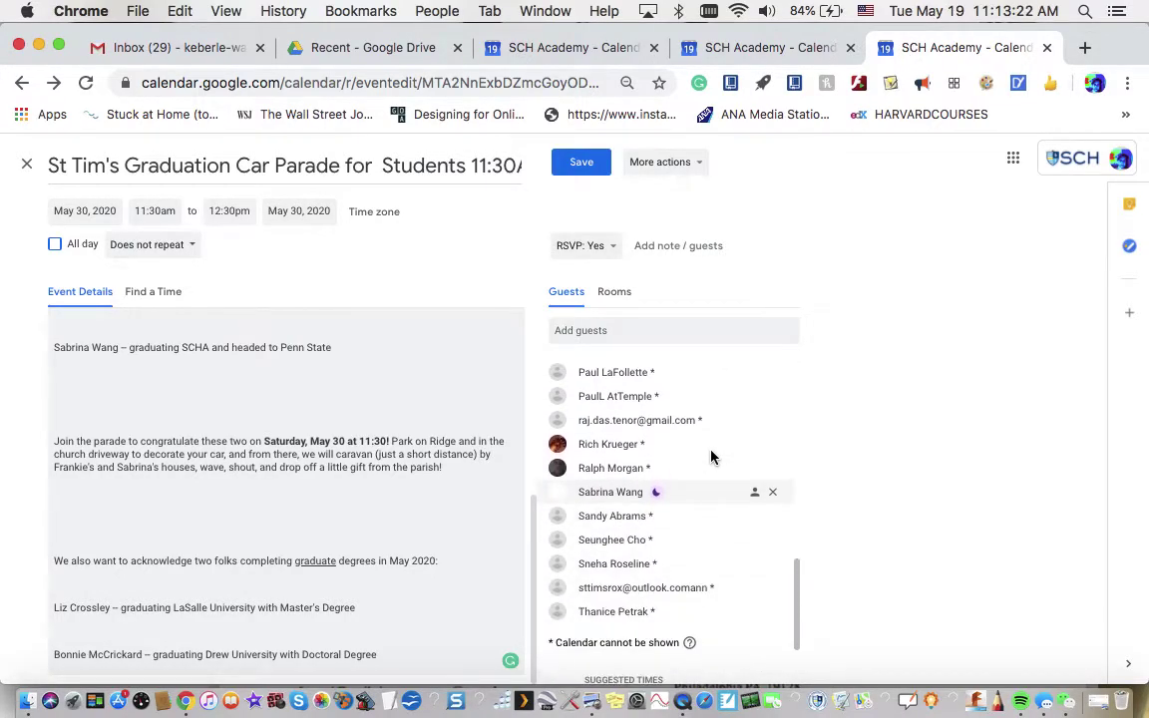
{"action": "scroll", "coordinate": [712, 456], "scroll_direction": "up", "scroll_amount": 10}
{"action": "scroll", "coordinate": [711, 457], "scroll_direction": "up", "scroll_amount": 5}
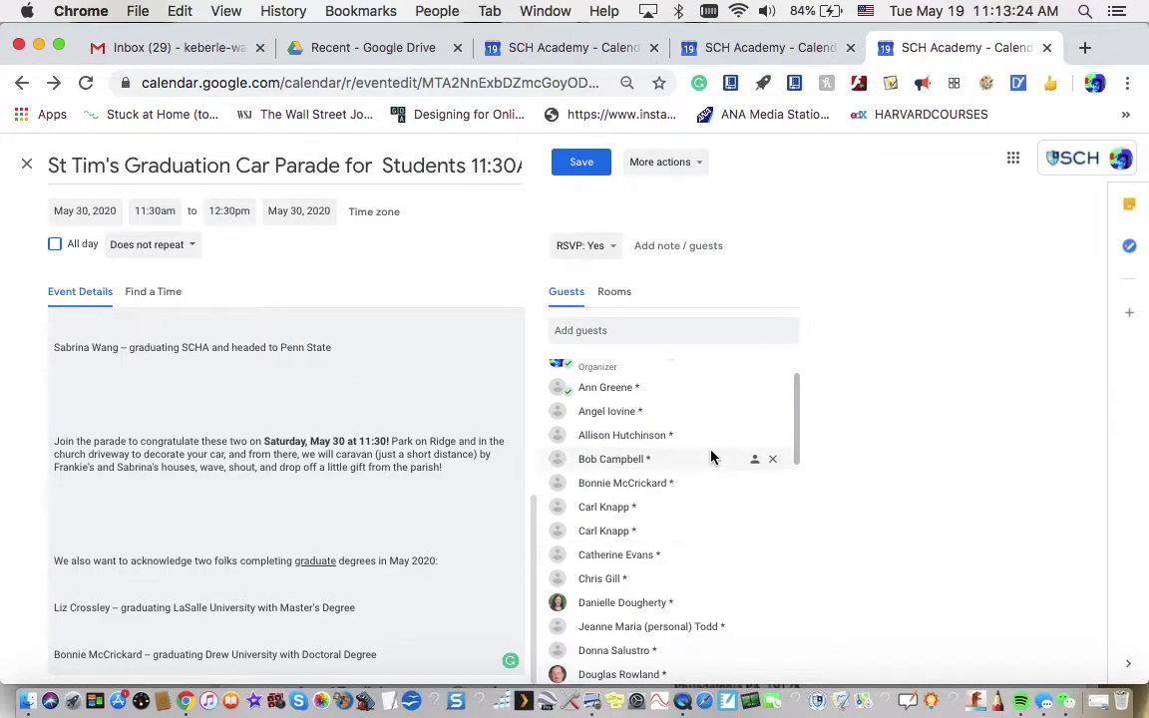
{"action": "scroll", "coordinate": [643, 616], "scroll_direction": "down", "scroll_amount": 5}
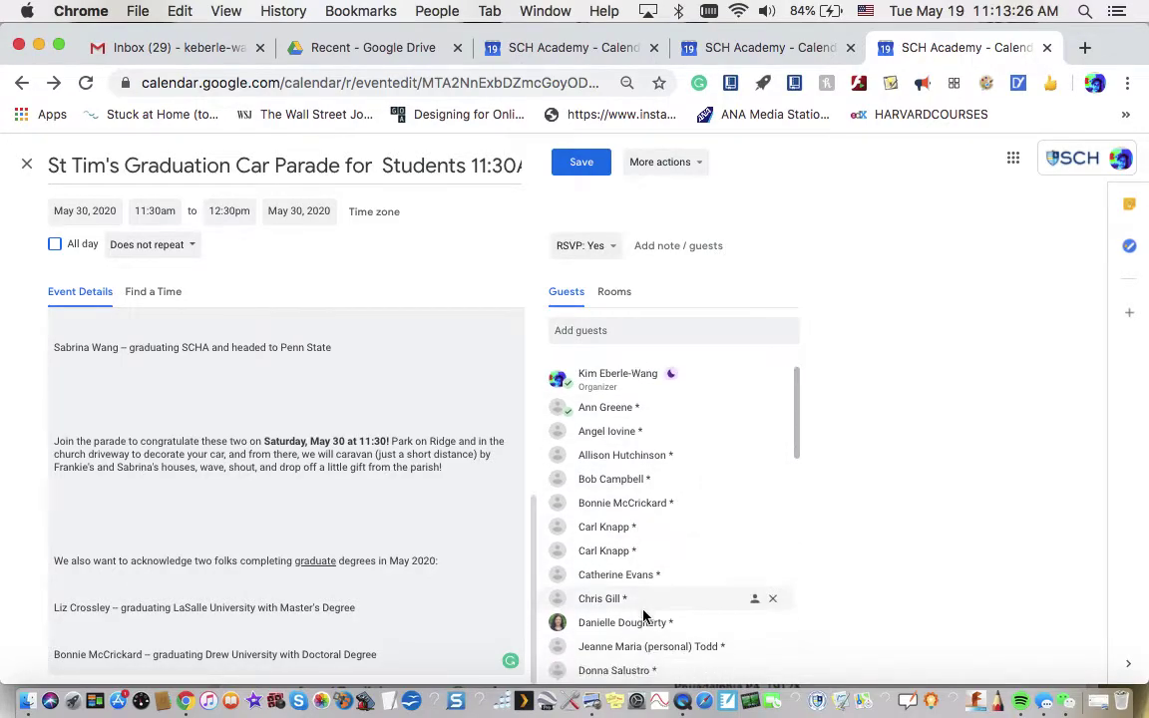
{"action": "scroll", "coordinate": [645, 615], "scroll_direction": "down", "scroll_amount": 4}
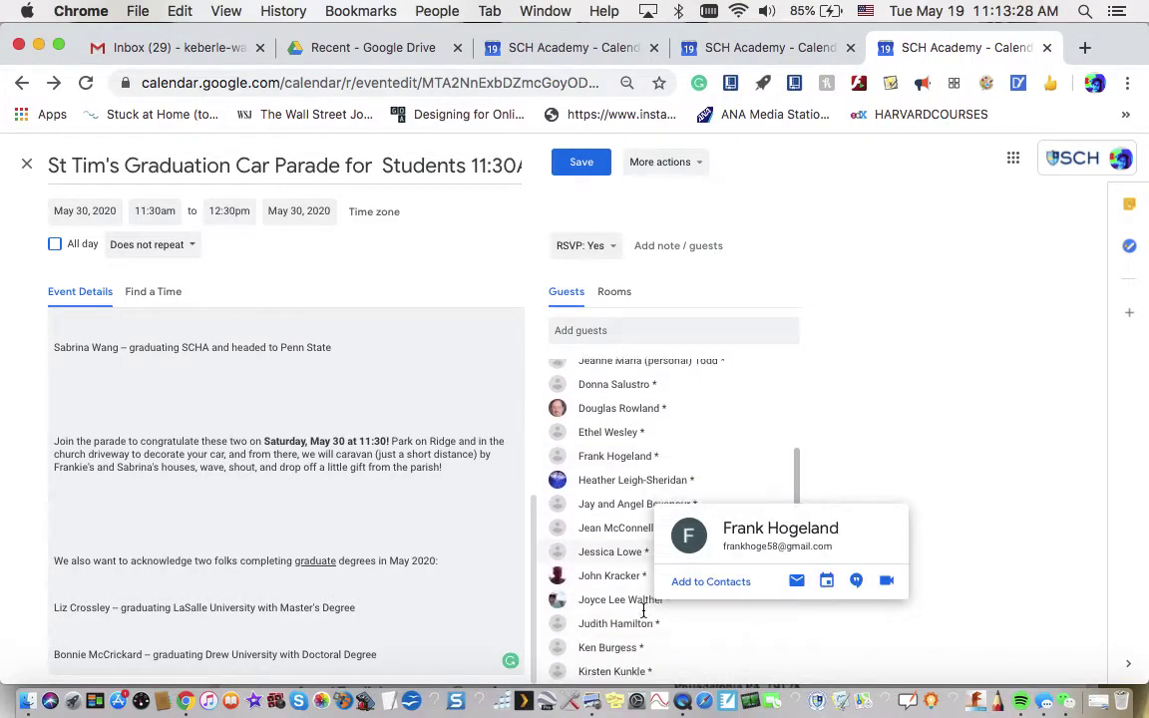
{"action": "scroll", "coordinate": [661, 584], "scroll_direction": "down", "scroll_amount": 6}
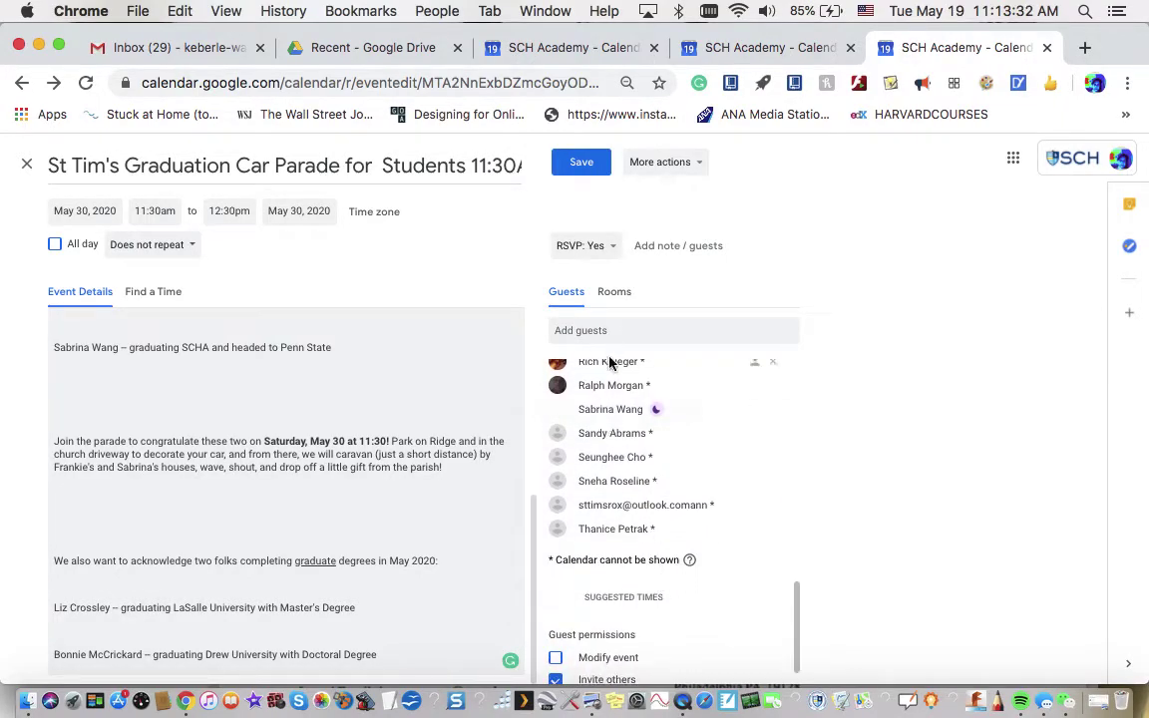
{"action": "scroll", "coordinate": [648, 504], "scroll_direction": "down", "scroll_amount": 1}
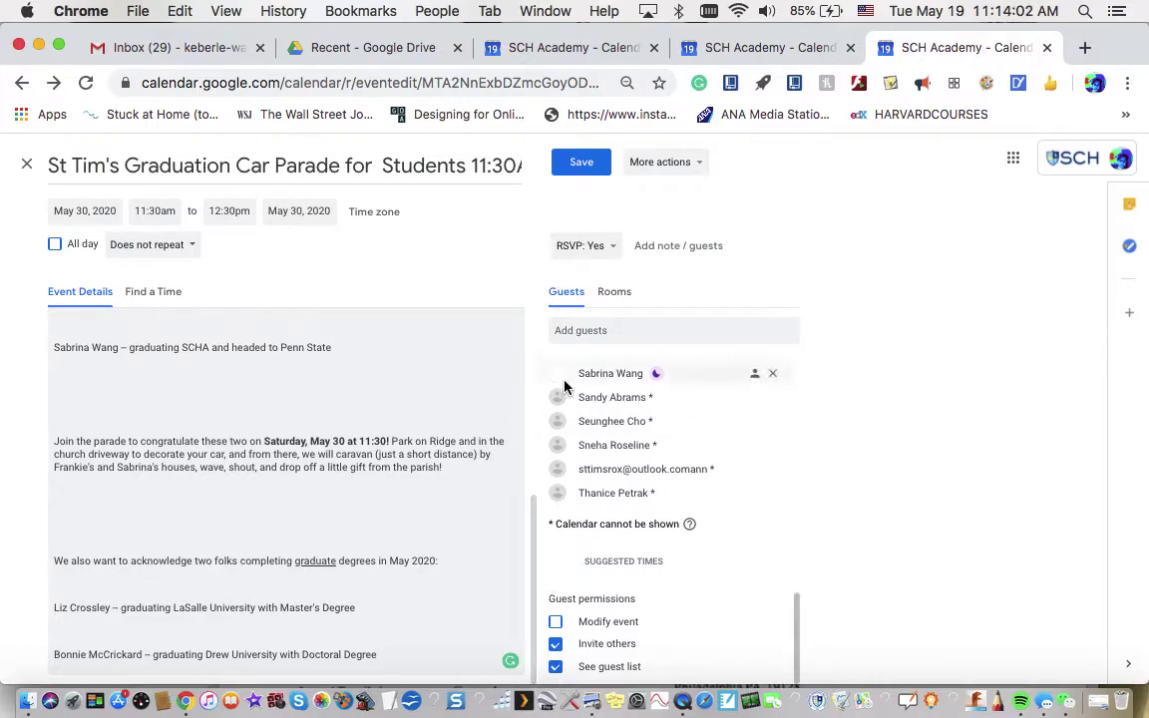
{"action": "scroll", "coordinate": [564, 387], "scroll_direction": "up", "scroll_amount": 3}
{"action": "scroll", "coordinate": [565, 387], "scroll_direction": "up", "scroll_amount": 3}
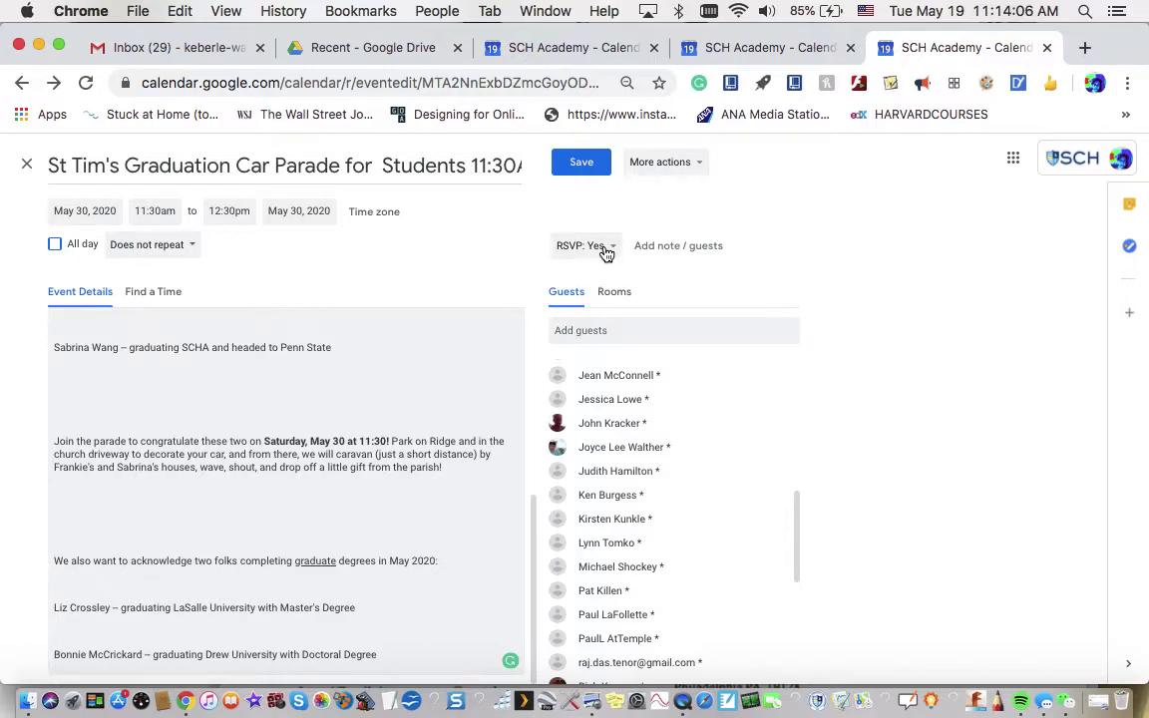
Confirm the RSVP stays Yes and check More actions without choosing anything.
{"action": "left_click", "coordinate": [605, 249]}
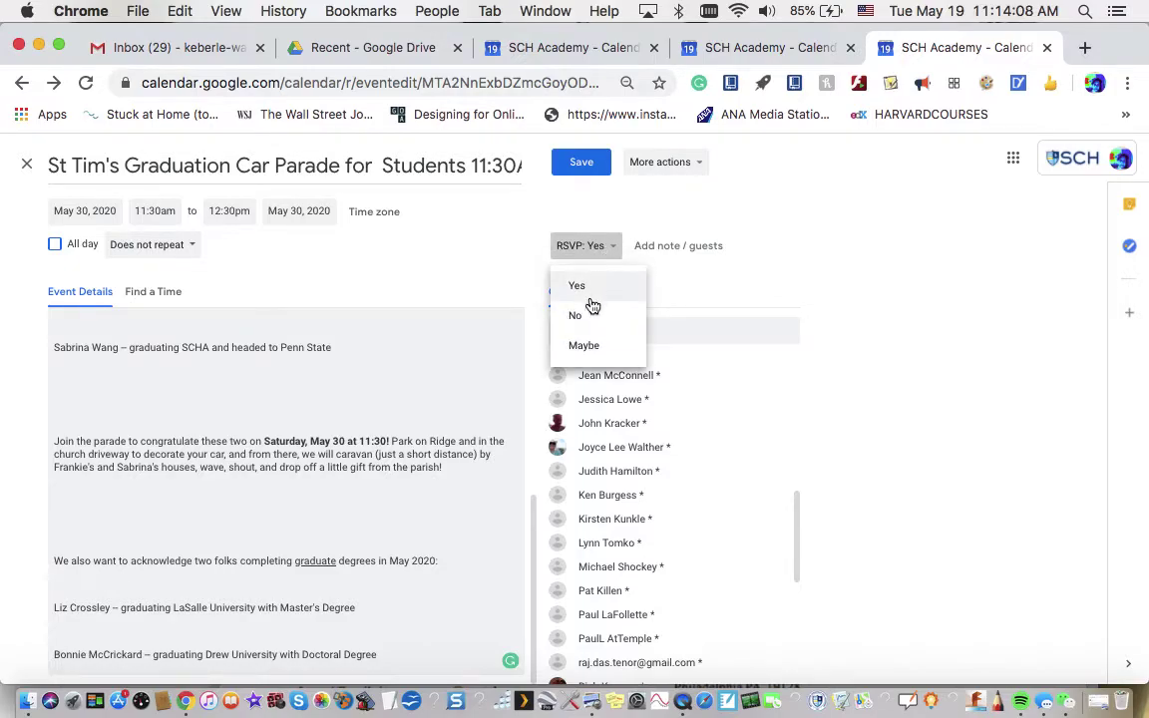
{"action": "left_click", "coordinate": [597, 251]}
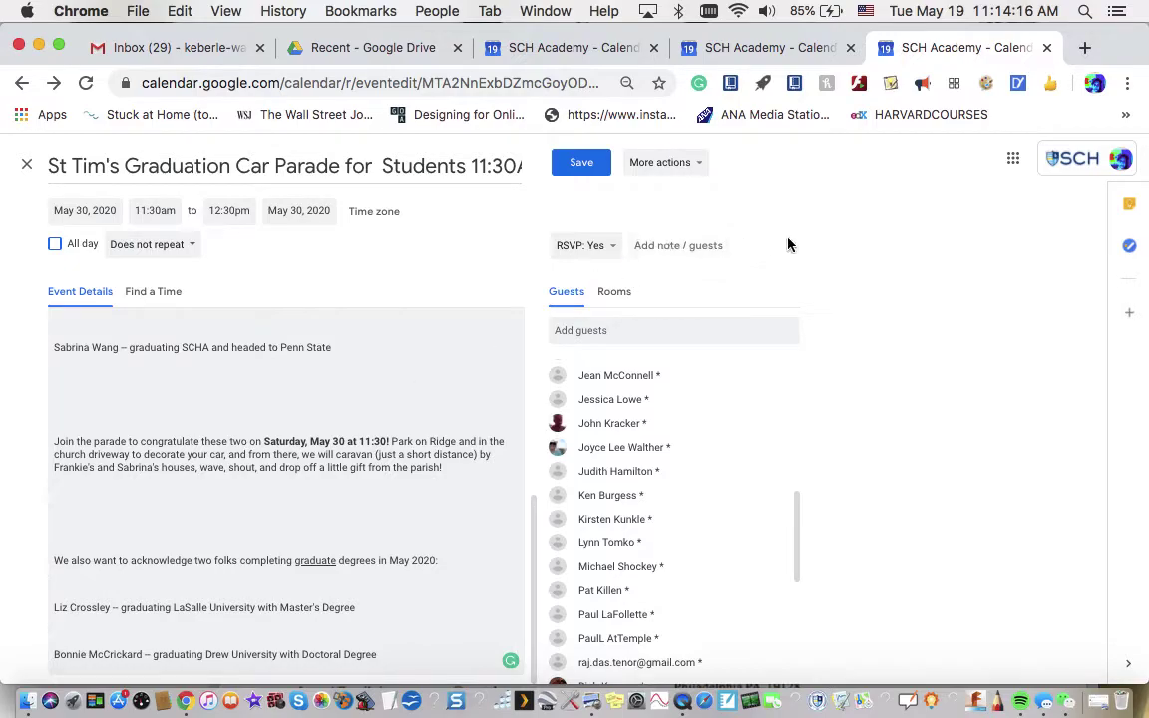
{"action": "left_click", "coordinate": [698, 165]}
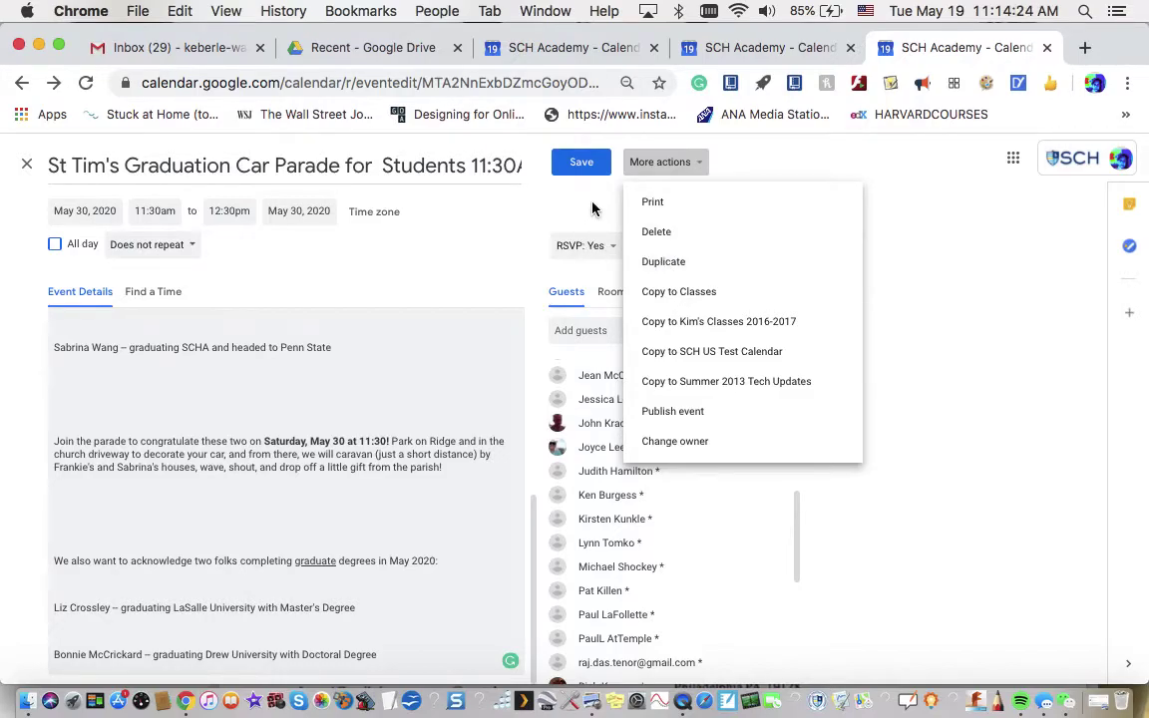
{"action": "left_click", "coordinate": [532, 181]}
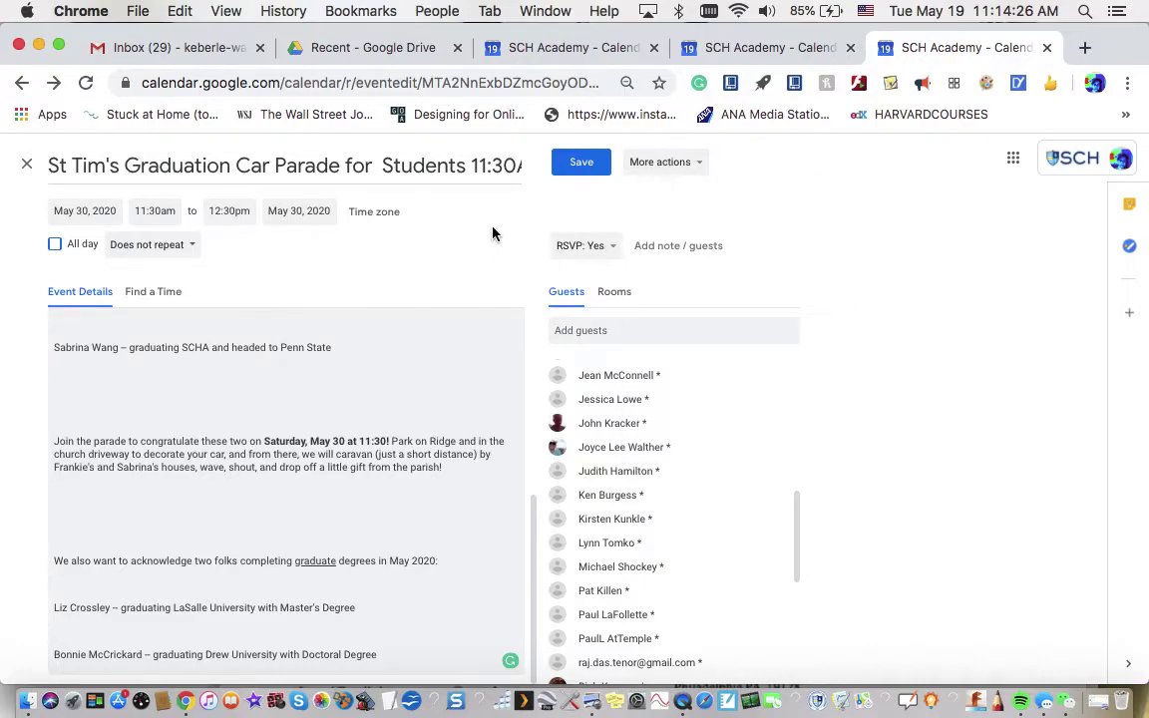
{"action": "left_click", "coordinate": [579, 167]}
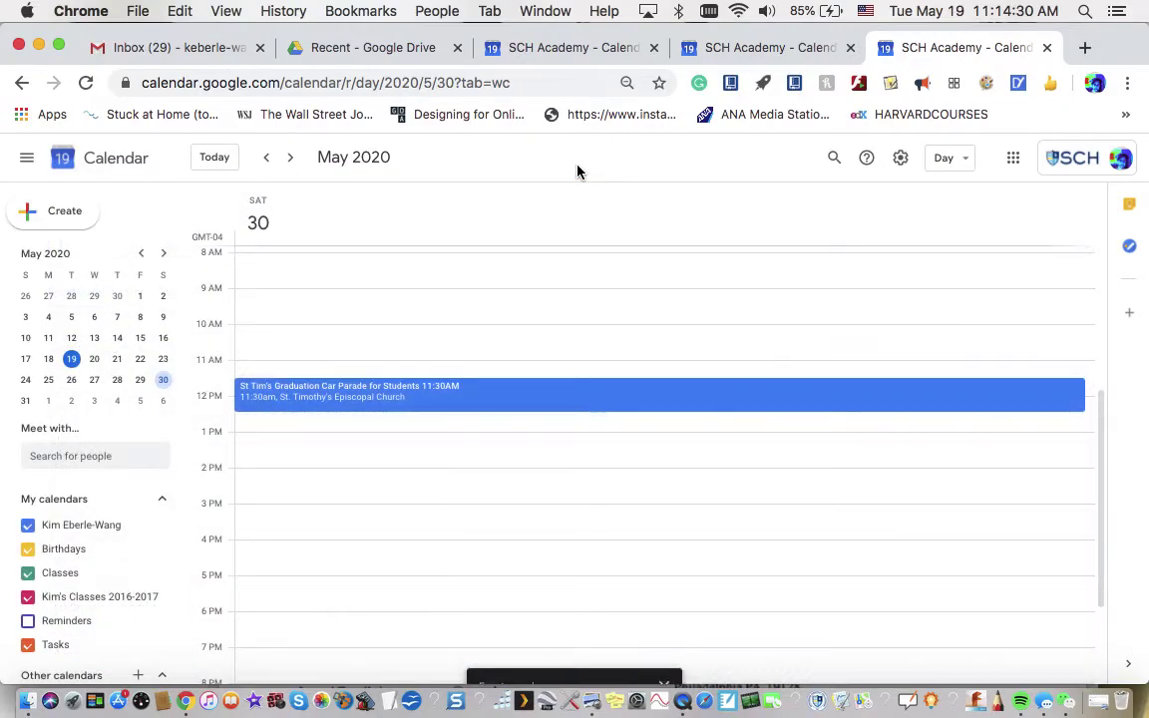